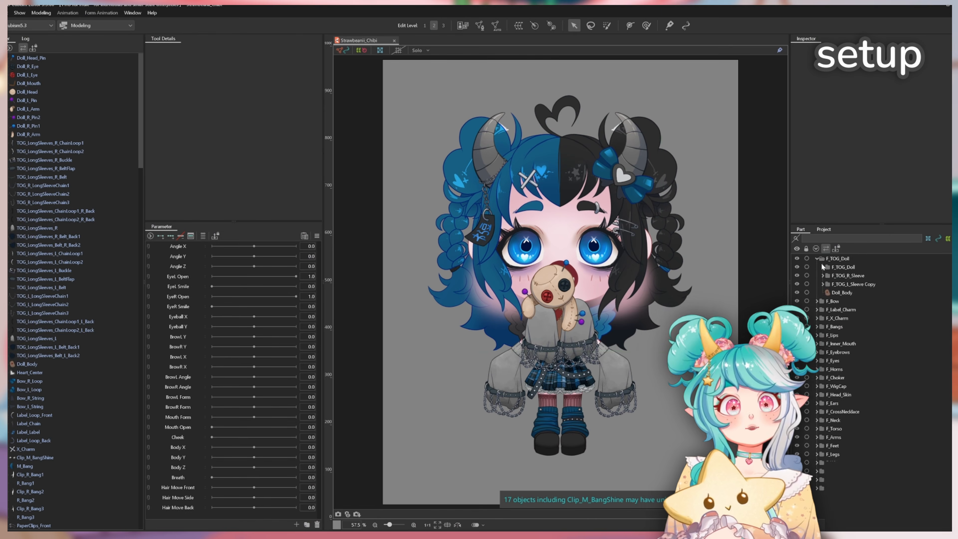
Create the TOGG Doll parameter for the doll and long-sleeve parts and test its slider.
click(862, 410)
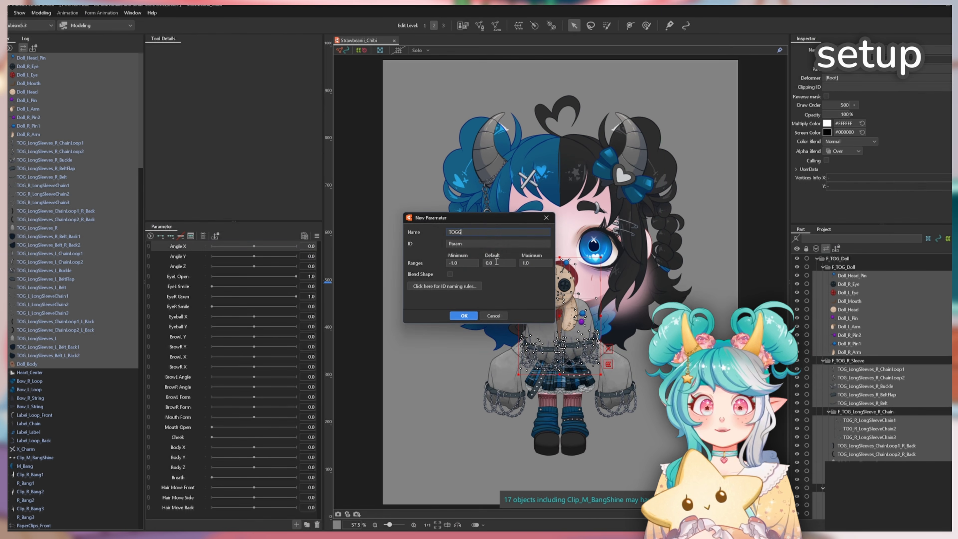
click(464, 316)
scroll(883, 379, down, 10)
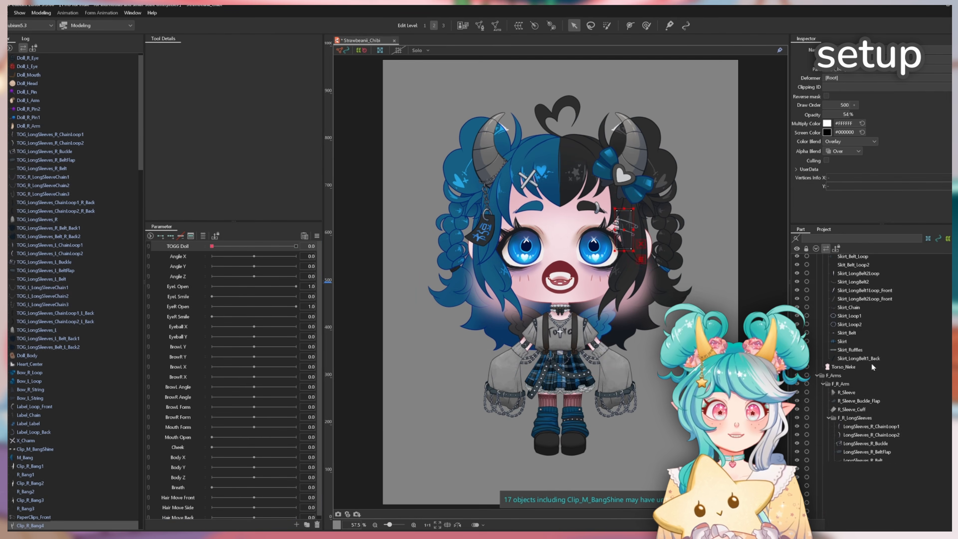
click(867, 376)
drag(211, 246, 242, 252)
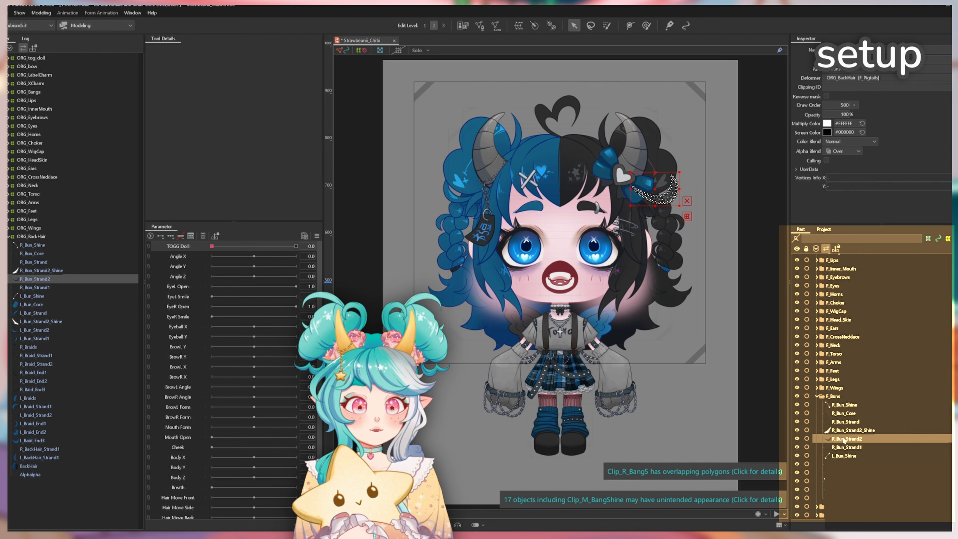
Open the clipping ID of Clip_M_BangShine for editing and select the head's ORG deformers, including ORG_BackHair.
click(755, 401)
click(694, 471)
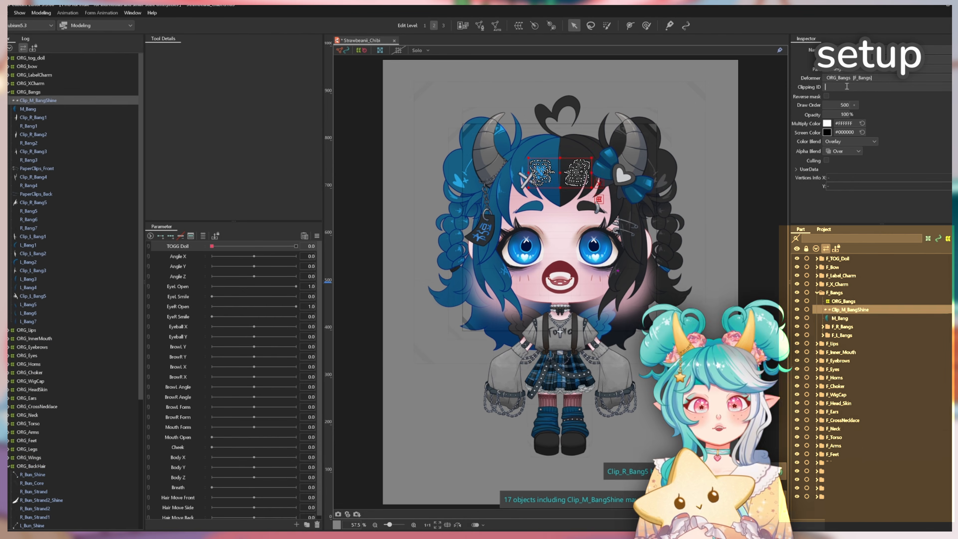
click(860, 88)
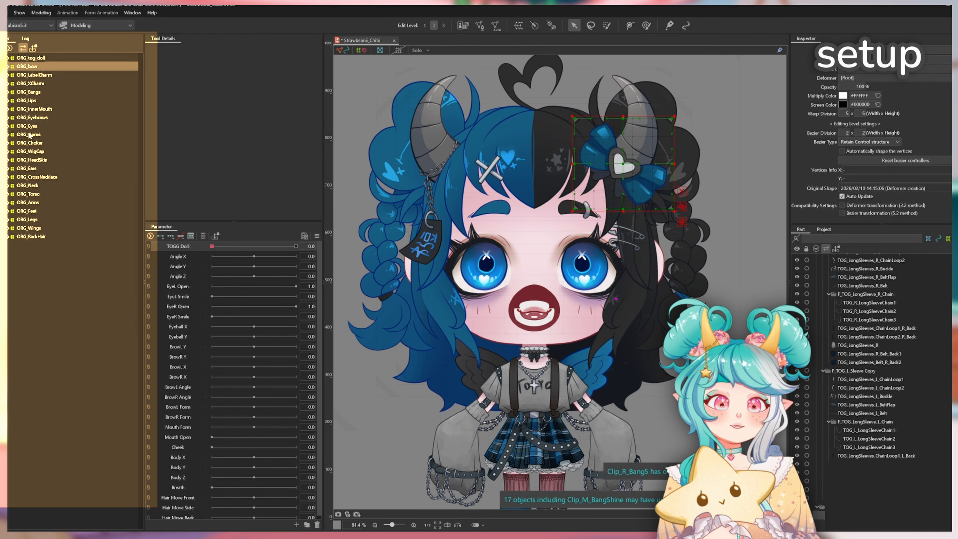
ctrl+click(31, 236)
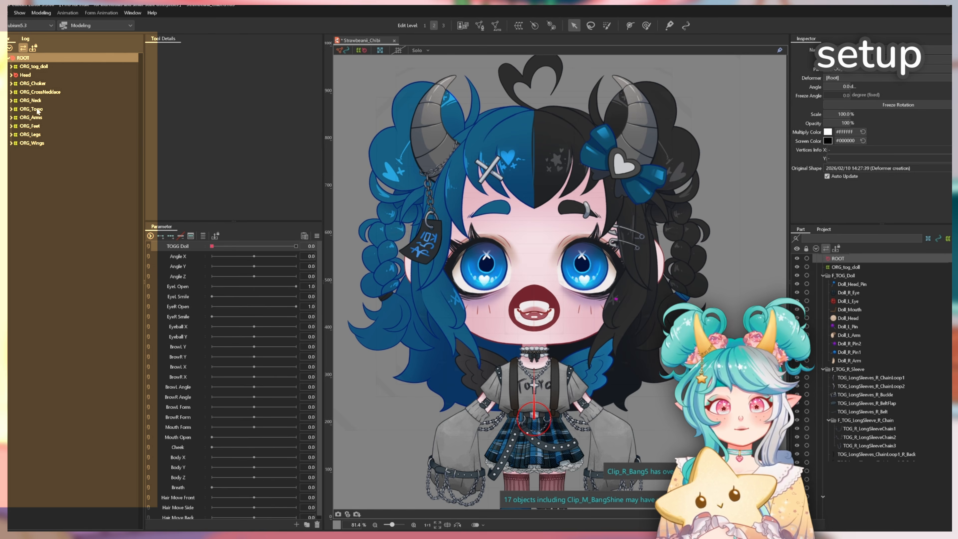
Add parameter groups for the rig, naming the last two MOUTH and BODY.
click(307, 524)
click(307, 524)
double_click(170, 287)
text(MOUTH)
click(307, 524)
double_click(169, 296)
text(BODY)
Rename the parameter groups with surrounding tildes: ~HEAD ANGLE~, ~EYES~, ~BROWS~, ~MOUTH~ and ~BODY~.
double_click(163, 256)
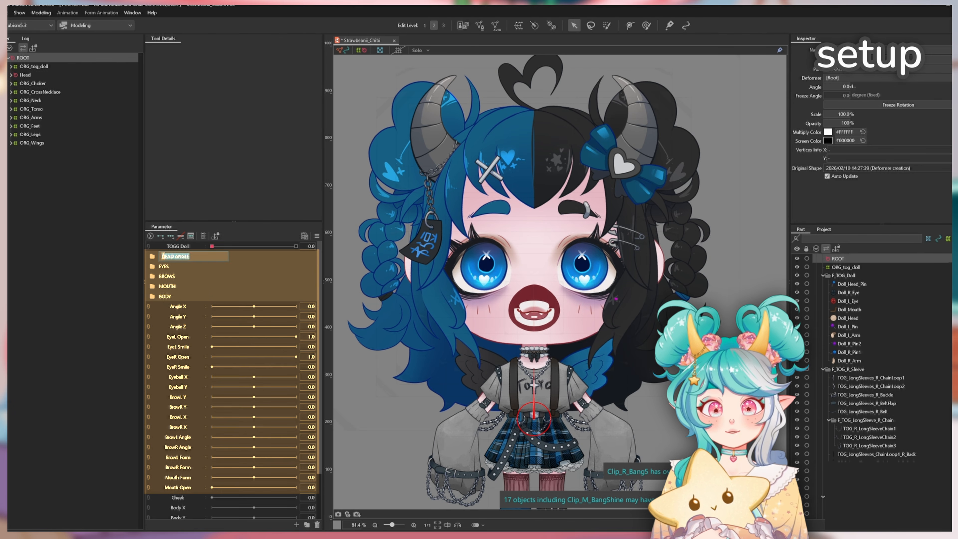
text(~HEAD ANGLE~)
double_click(175, 266)
text(~EYES~)
double_click(175, 276)
text(~BROWS~)
double_click(180, 287)
text(~MOUTH~)
double_click(176, 297)
text(~)
Add a parameter group named ~TOGGLES~ and move the TOGG Doll parameter into it.
click(307, 524)
double_click(170, 266)
text(~TOGGLES~)
drag(177, 246, 172, 266)
Delete the unneeded default parameters, including Hair Move Front, Hair Move Side and Hair Move Back.
scroll(233, 302, down, 3)
drag(181, 483, 152, 302)
click(153, 300)
key(Delete)
click(546, 282)
shift+click(192, 458)
key(Delete)
click(515, 282)
drag(171, 359, 168, 277)
key(Delete)
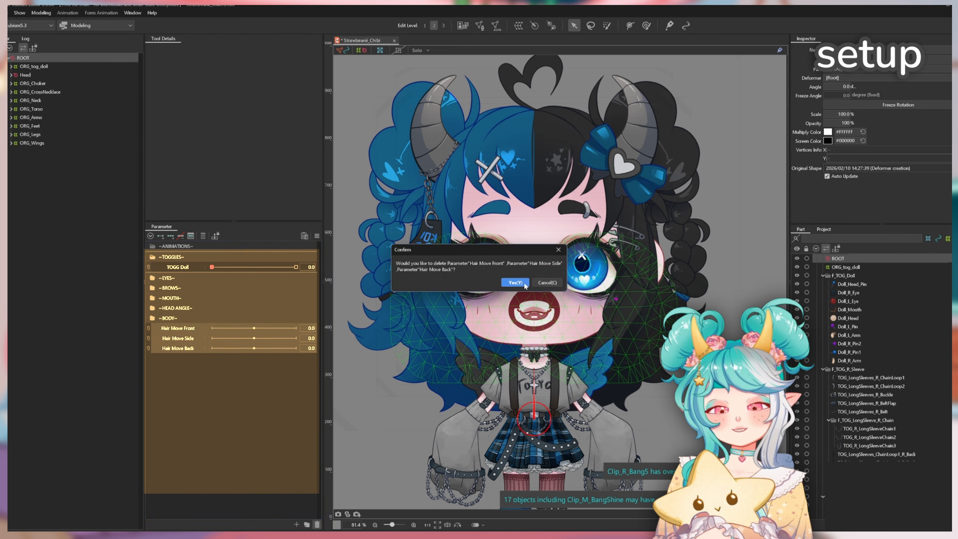
click(515, 282)
Assign a near-black label color to the ~TOGGLES~ group and a dark grey one to ~EYES~.
click(153, 257)
right_click(181, 257)
click(212, 329)
double_click(514, 285)
click(462, 312)
right_click(203, 269)
click(226, 321)
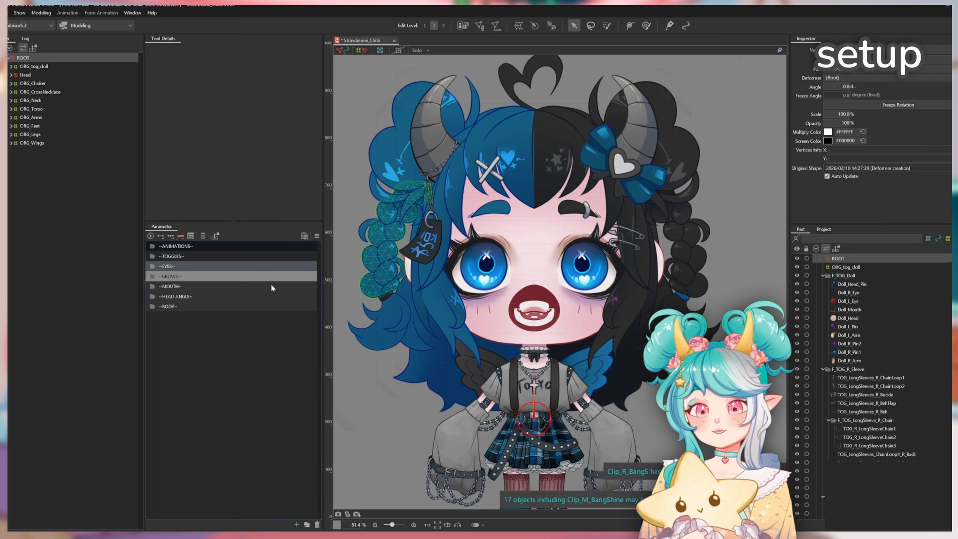
Color the ~MOUTH~ group bright blue, ~HEAD ANGLE~ teal blue and ~BODY~ dark navy.
right_click(287, 287)
click(304, 318)
click(463, 311)
right_click(288, 300)
click(304, 332)
click(464, 312)
right_click(280, 309)
click(298, 340)
key(Return)
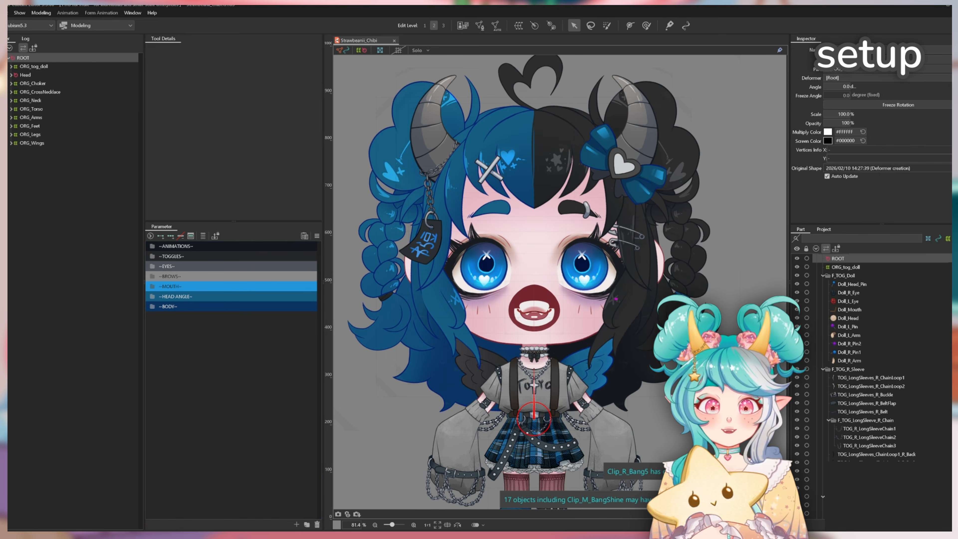
Create a part folder named ORG, filter the parts by "org" and move all ORG deformers into that folder.
text(ORG)
key(Return)
click(847, 239)
text(org)
ctrl+click(849, 275)
ctrl+click(847, 359)
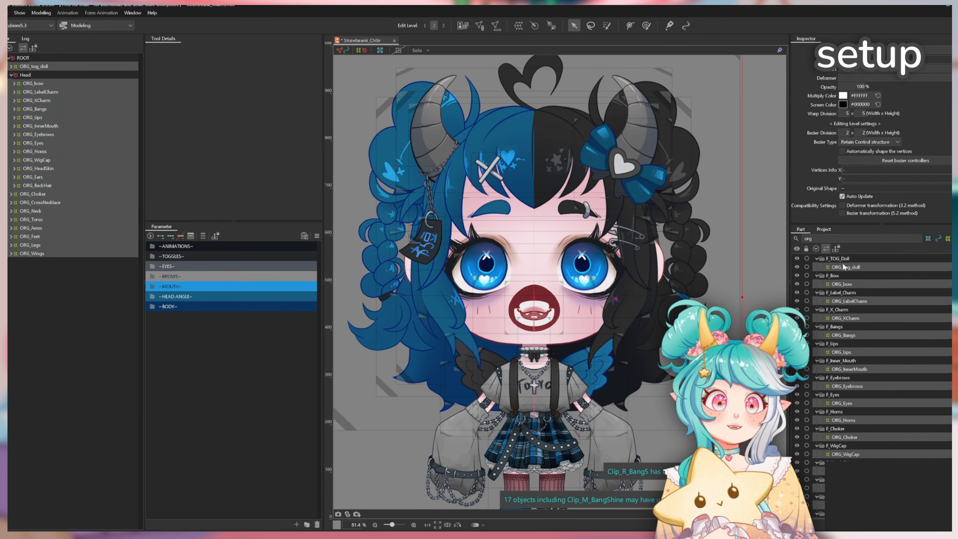
drag(855, 310, 831, 259)
click(818, 276)
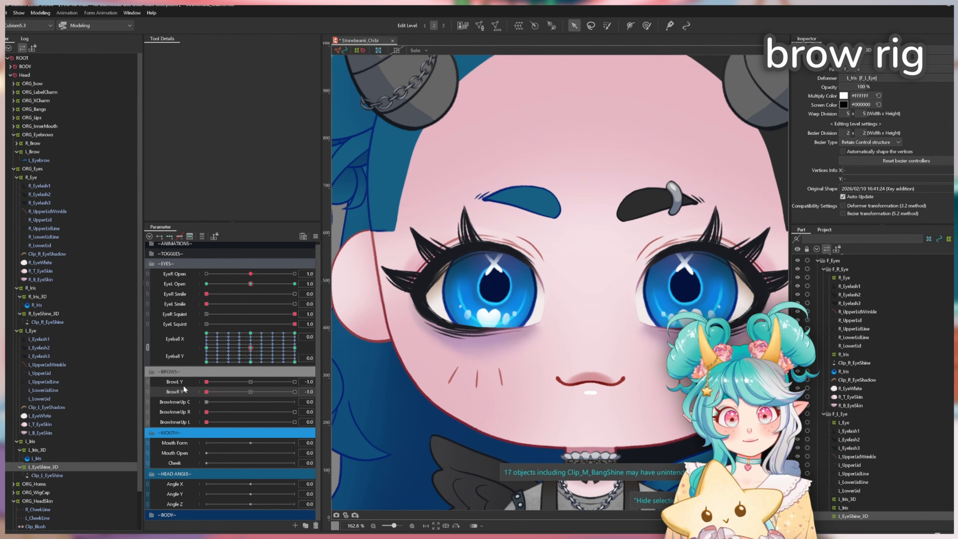
Preview the face with BrowInnerUp R and BrowInnerUp L at 1.0 and the eyeballs moved.
drag(207, 412, 311, 420)
drag(206, 423, 319, 430)
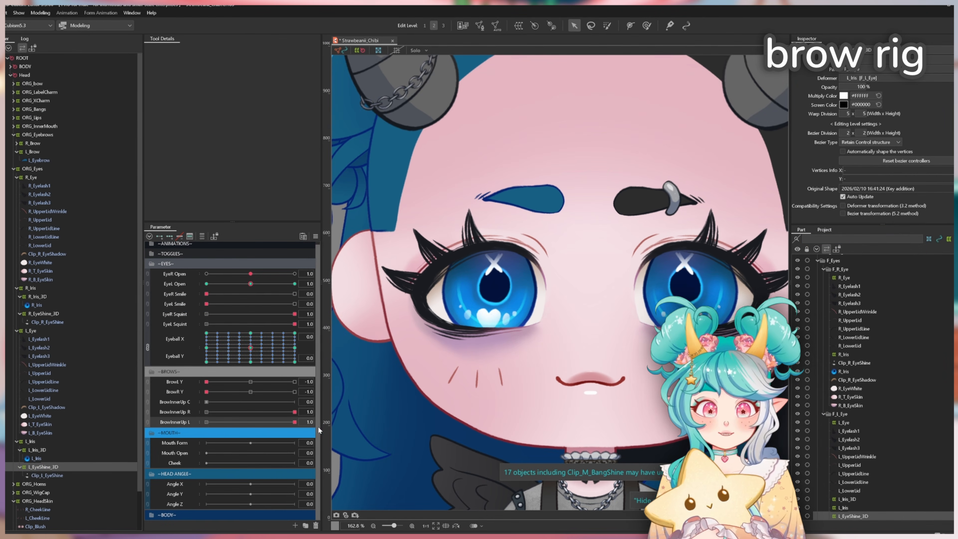
drag(263, 348, 242, 360)
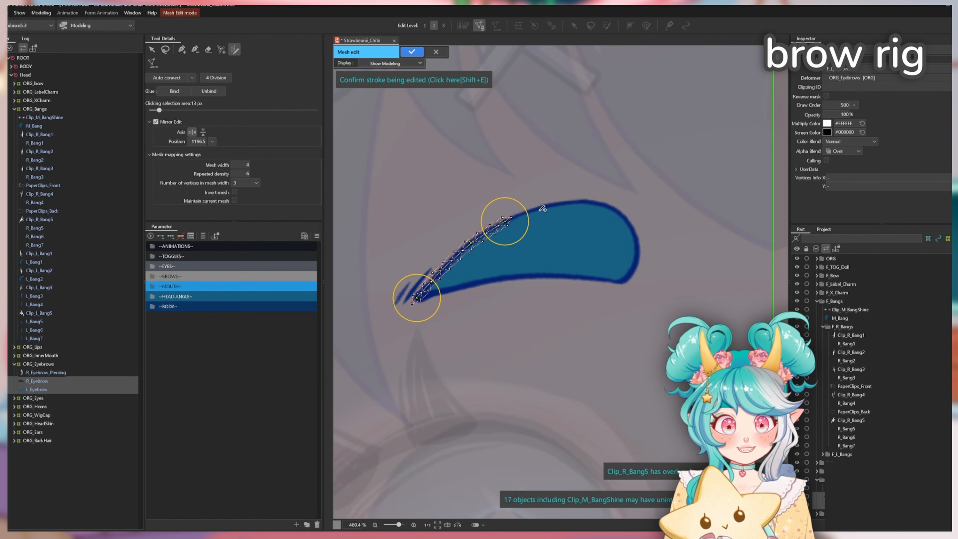
Draw a mesh stroke along the eyebrow with mirrored mesh editing and confirm the stroke.
scroll(641, 166, up, 3)
mouse_move(339, 413)
mouse_down()
mouse_move(509, 311)
mouse_move(553, 299)
mouse_up()
key(shift+e)
click(533, 287)
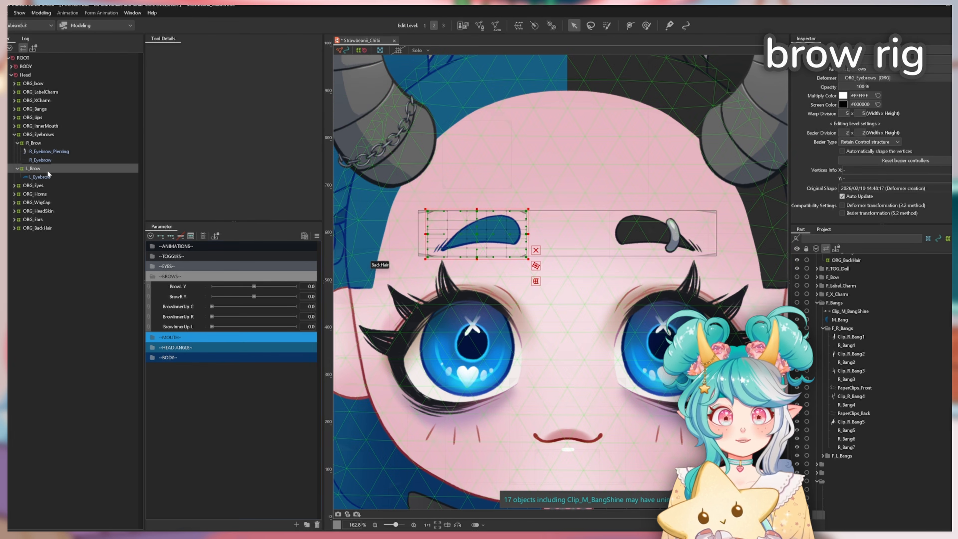
Select the R_Brow and L_Brow warps and lower both with the deform brush at BrowL Y and BrowR Y -1.0.
ctrl+click(43, 168)
key(b)
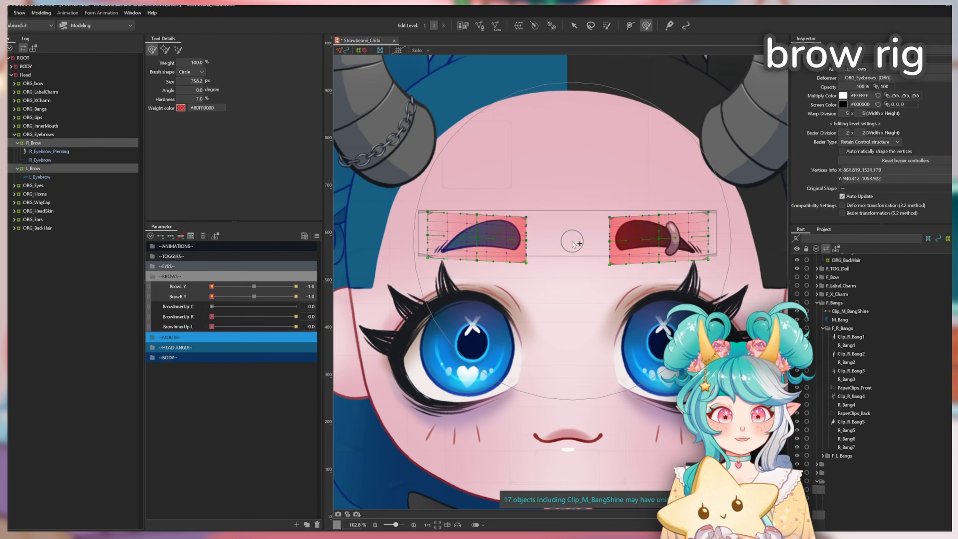
drag(572, 242, 572, 264)
key(b)
drag(572, 256, 529, 255)
drag(618, 259, 608, 261)
drag(481, 257, 493, 249)
Pull the lowered brows toward the face's centre and refine their curve at BrowL Y and BrowR Y -1.0.
key(v)
mouse_move(225, 286)
mouse_down()
mouse_move(253, 289)
mouse_move(212, 287)
mouse_up()
drag(608, 269, 602, 269)
key(b)
drag(691, 252, 631, 252)
drag(597, 215, 596, 212)
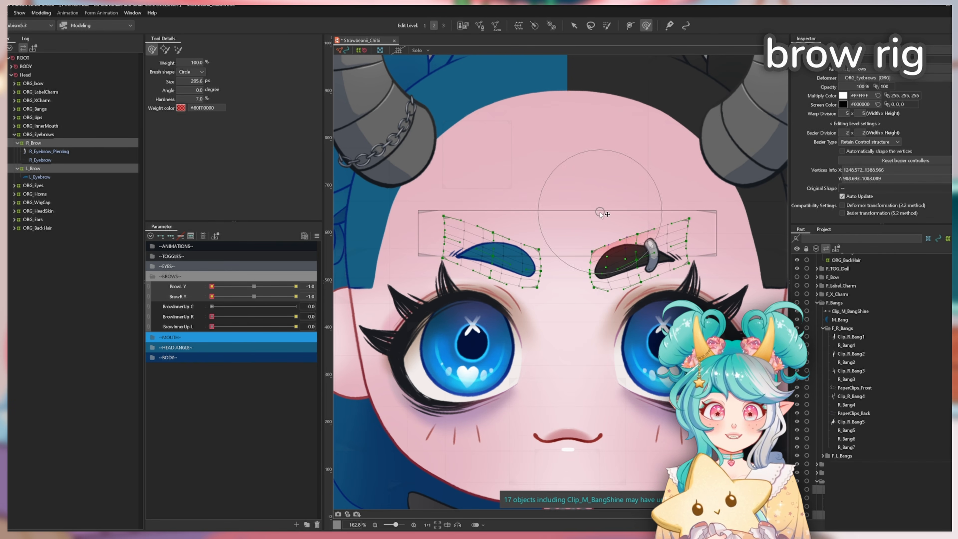
Fine-tune the black brow at BrowR Y -1.0 with the deform brush, comparing it with the 1.0 pose.
click(295, 297)
click(212, 296)
key(b)
drag(637, 257, 639, 257)
click(296, 297)
click(212, 296)
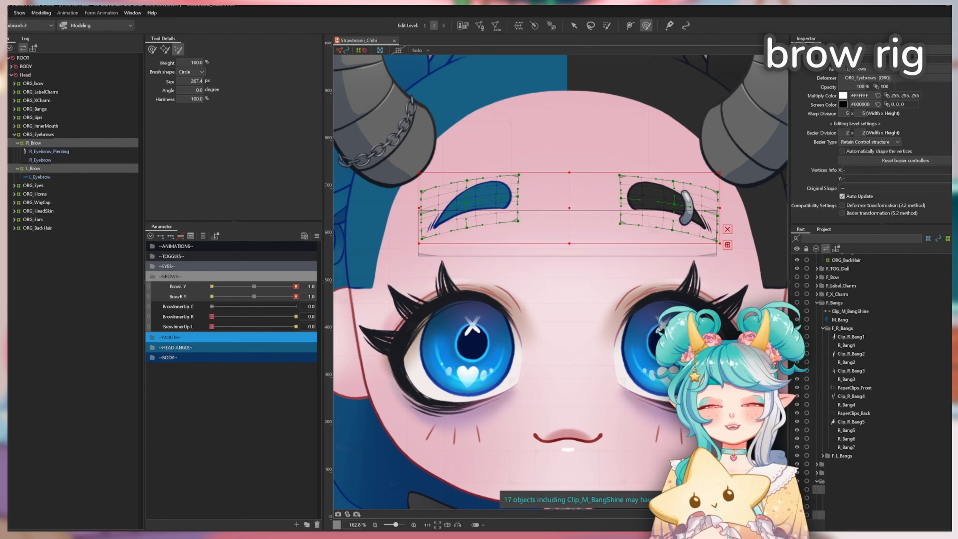
With both brow Y parameters at 0, set BrowInnerUp L and R to 1.0 and raise the brows' inner ends.
click(254, 296)
drag(247, 288, 211, 286)
click(212, 297)
click(254, 286)
click(254, 296)
click(296, 327)
click(296, 316)
drag(577, 236, 573, 215)
Lift the brows' inner ends at BrowL Y and BrowR Y -1.0, and return both parameters to 0.
click(212, 287)
key(ctrl+z)
click(212, 287)
click(211, 296)
drag(568, 285, 569, 246)
click(253, 296)
click(254, 287)
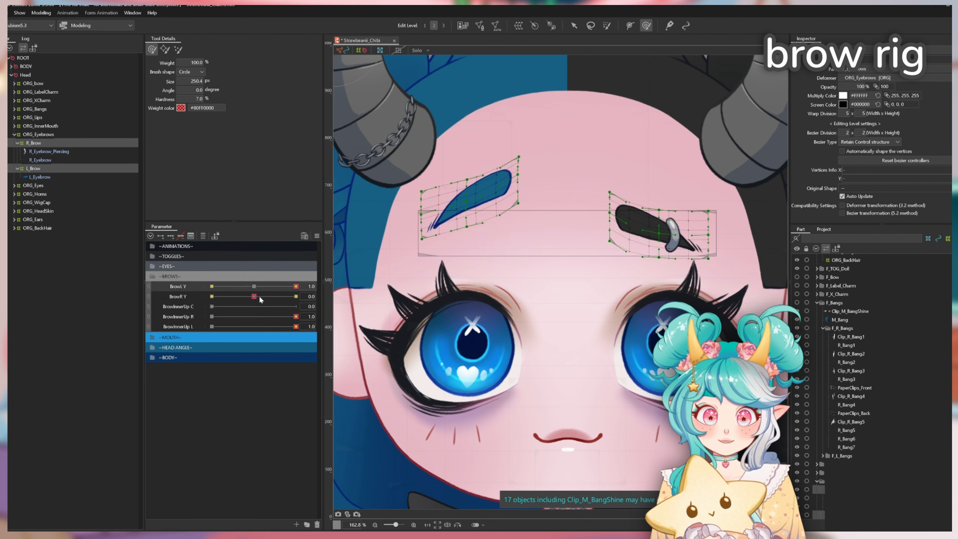
Select the inner control points of both brow warps in the neutral inner-up pose and transform them.
key(v)
drag(637, 159, 496, 309)
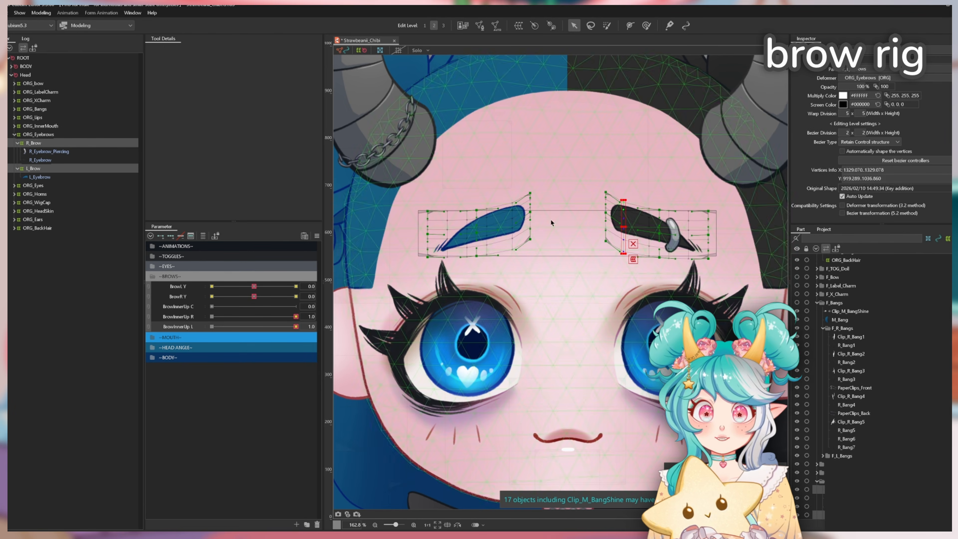
key(ctrl+t)
Check the inner-up brows across the BrowL Y and BrowR Y keys and undo the last edit.
click(212, 286)
click(212, 296)
click(254, 296)
click(295, 286)
click(254, 287)
key(b)
key(ctrl+z)
With BrowInnerUp L at 1.0, shift the blue brow inward, and do the same for the black brow at -1.0 brow height.
click(296, 326)
drag(451, 225, 492, 225)
click(211, 296)
click(211, 286)
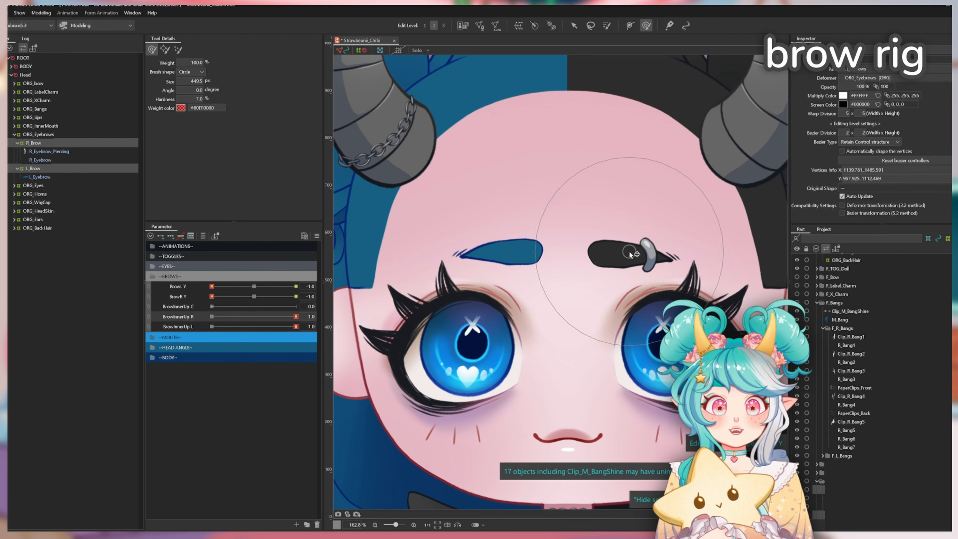
drag(615, 251, 582, 251)
click(254, 297)
click(254, 286)
click(296, 326)
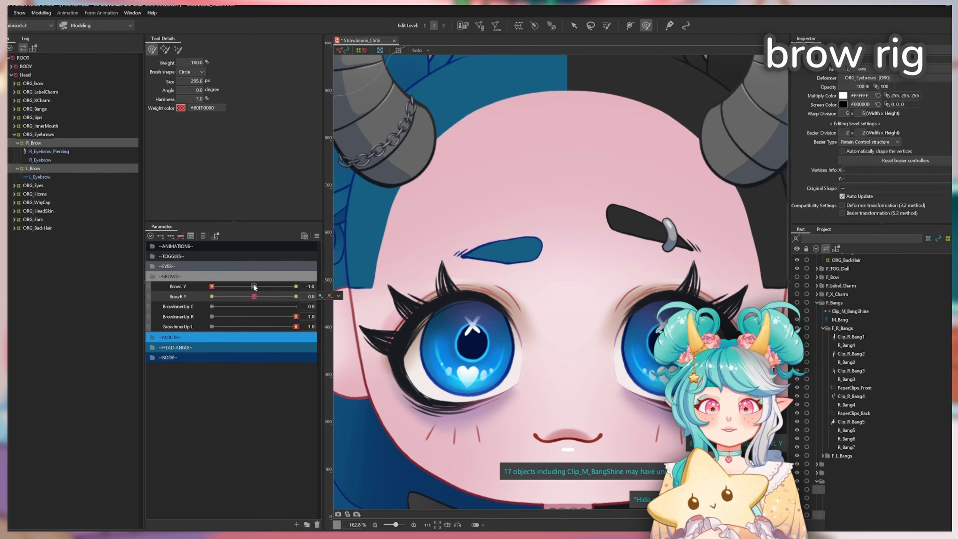
Return both brow Y parameters to 0 and test the BrowInnerUp R slider on the face.
click(254, 296)
click(254, 286)
drag(296, 316, 246, 317)
scroll(567, 214, down, 4)
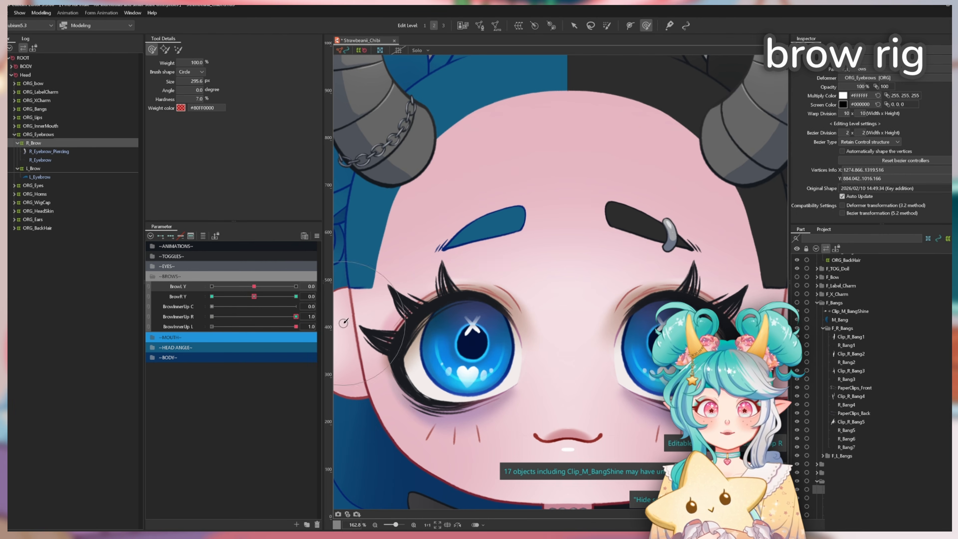
Keep BrowL Y and BrowR Y at 0 and undo the last four changes.
click(253, 297)
click(253, 286)
key(ctrl+z)
key(ctrl+z)
key(ctrl+z)
key(ctrl+z)
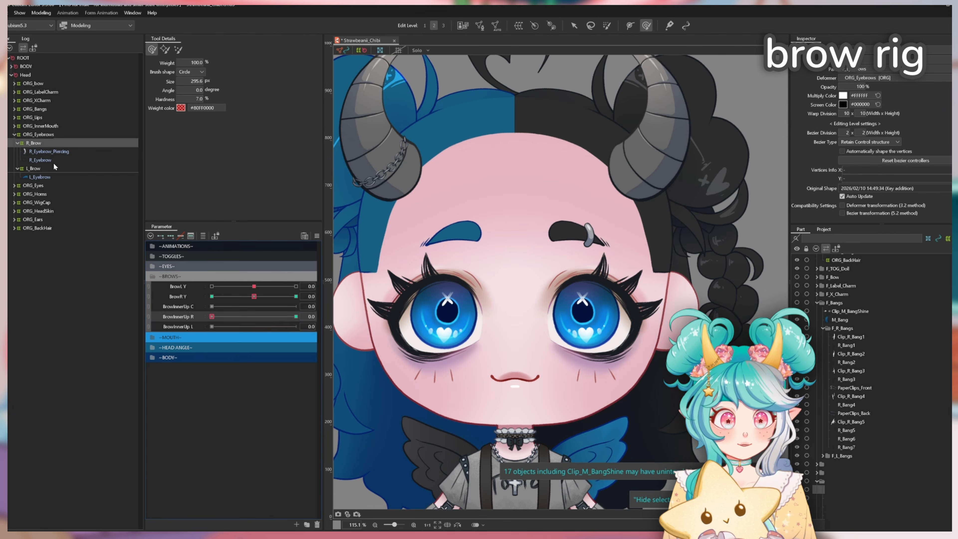
Compare the brows at BrowL Y and BrowR Y -1.0 and 0, and reset both BrowInnerUp parameters to 0.
click(212, 296)
click(212, 286)
click(254, 296)
click(254, 286)
scroll(513, 242, up, 7)
scroll(620, 246, down, 3)
click(212, 296)
click(211, 286)
click(254, 297)
click(254, 287)
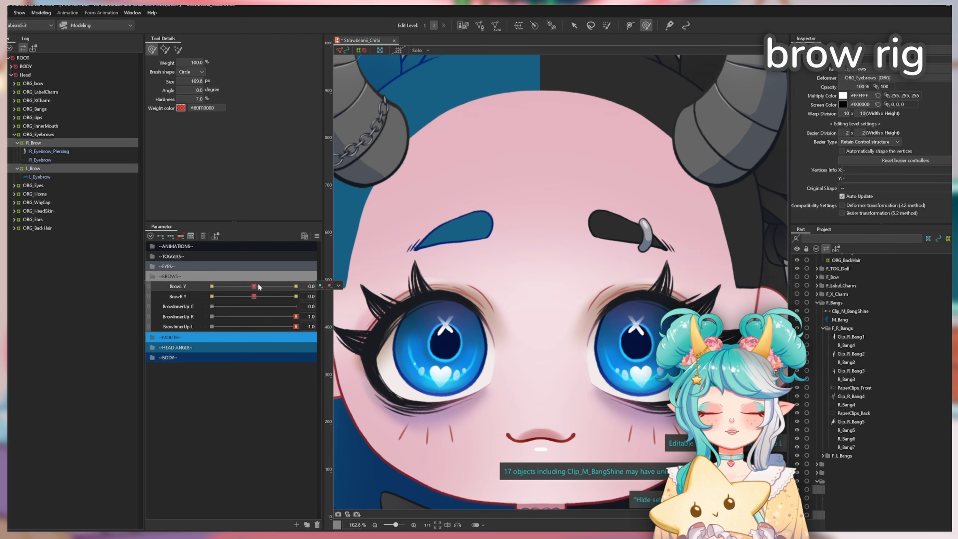
click(296, 326)
click(212, 326)
click(211, 317)
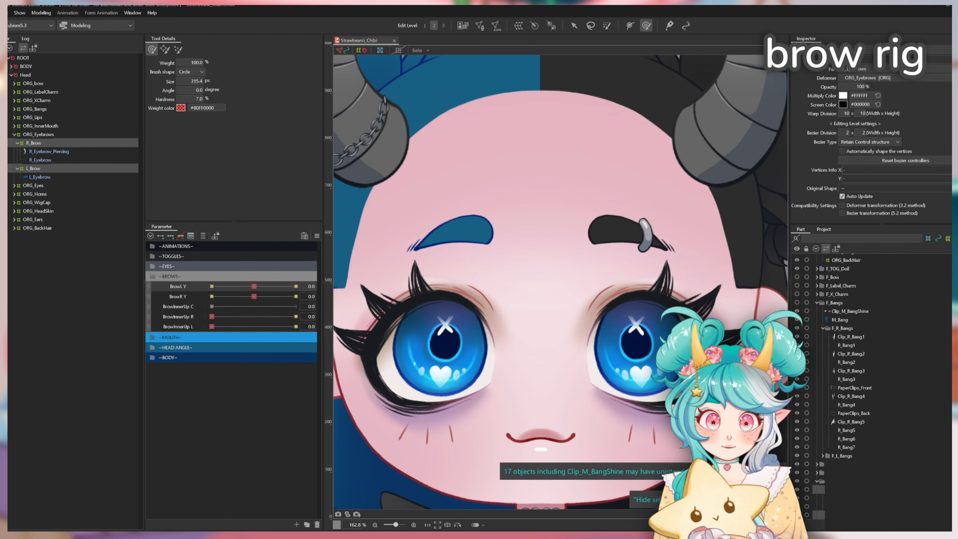
Set up extended interpolation between the BrowL Y and BrowR Y keys of both brow warps and save the model.
ctrl+click(184, 296)
right_click(184, 293)
click(211, 338)
ctrl+click(64, 168)
click(485, 281)
click(471, 304)
click(509, 239)
drag(254, 296, 218, 327)
click(64, 143)
key(ctrl+s)
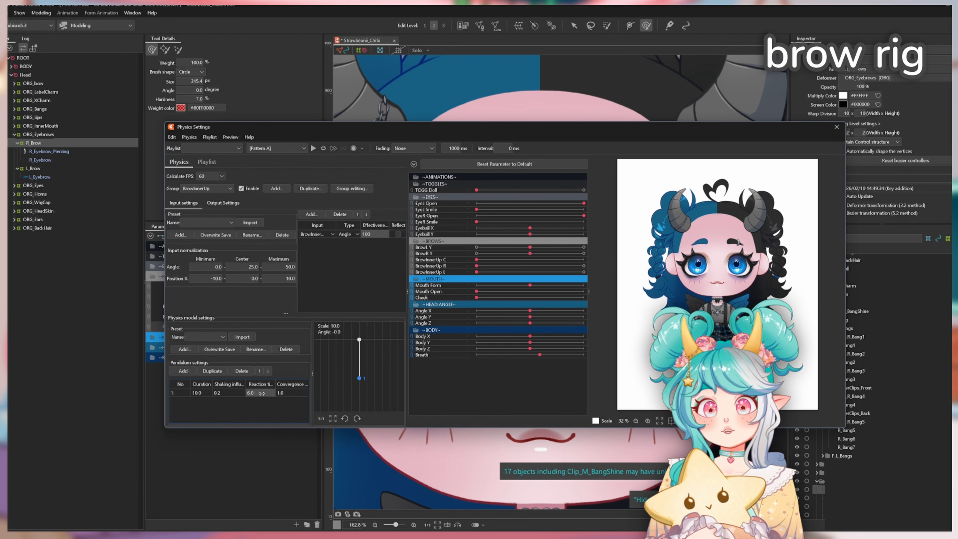
Adjust the BrowInnerUp physics group's pendulum settings and start adding an output parameter to it.
drag(287, 393, 330, 411)
click(222, 203)
click(178, 214)
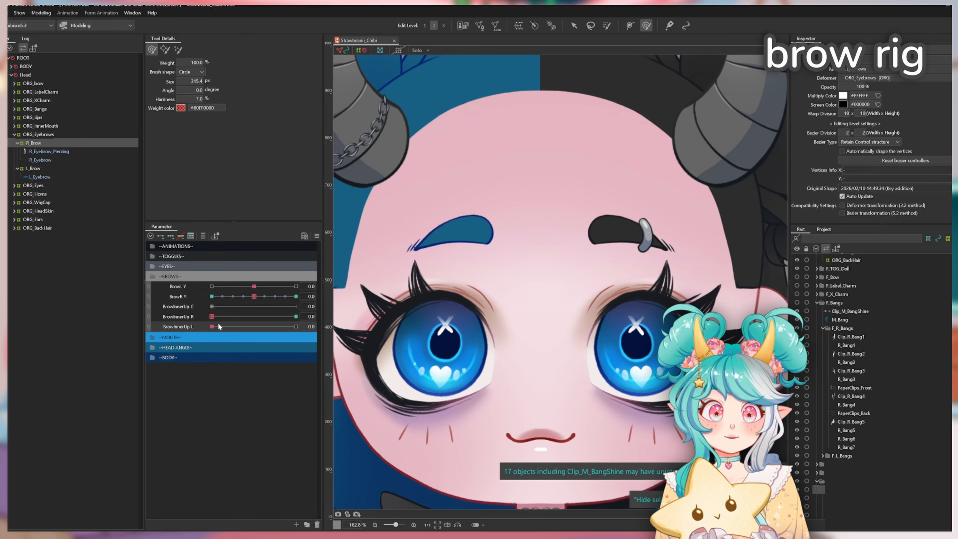
Add BrowL Y as a weight limit for the BrowInnerUp L blend shape and choose a fold-line weight preset.
right_click(315, 232)
click(362, 302)
click(426, 208)
click(390, 272)
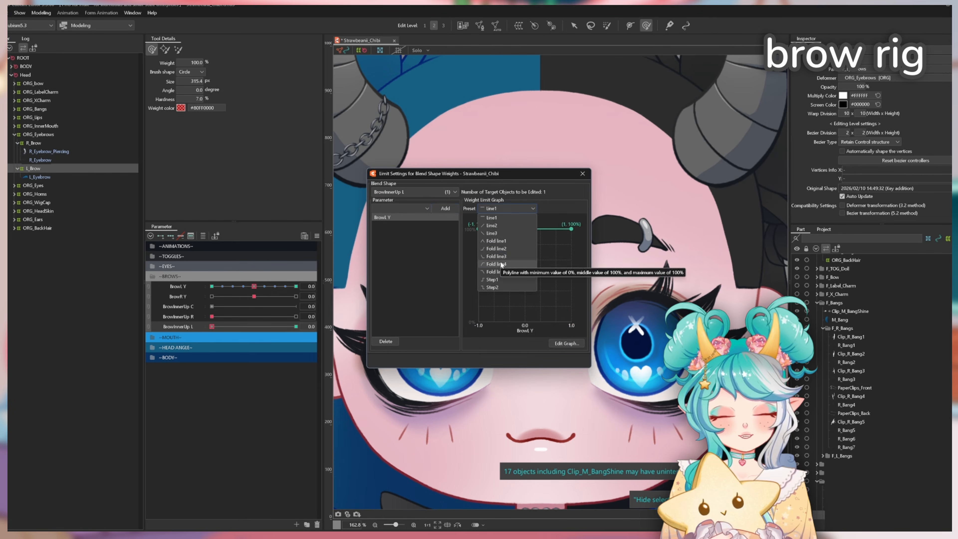
click(445, 208)
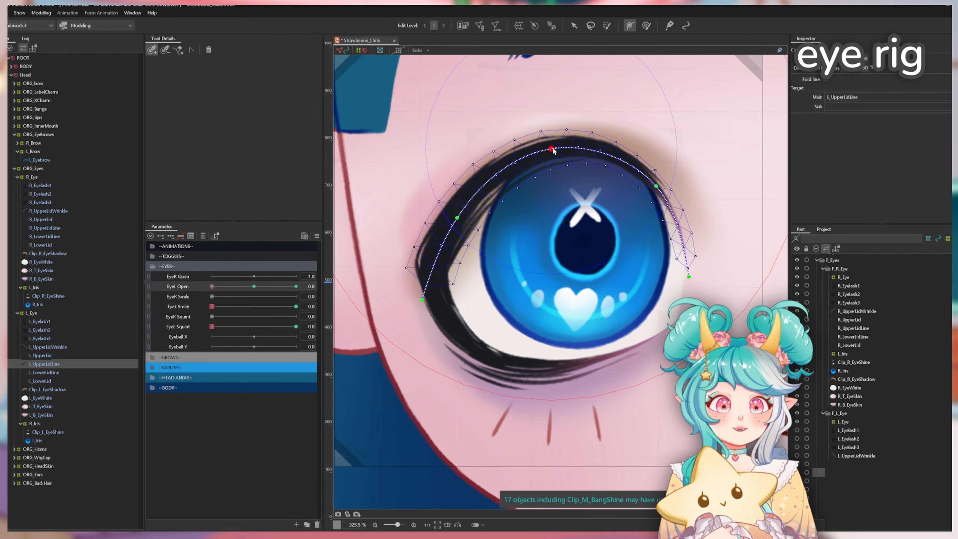
Bend the L_UpperLidLine deform path downward into the closed-eye curve at EyeL Open 0.
key(v)
drag(551, 149, 553, 246)
click(254, 286)
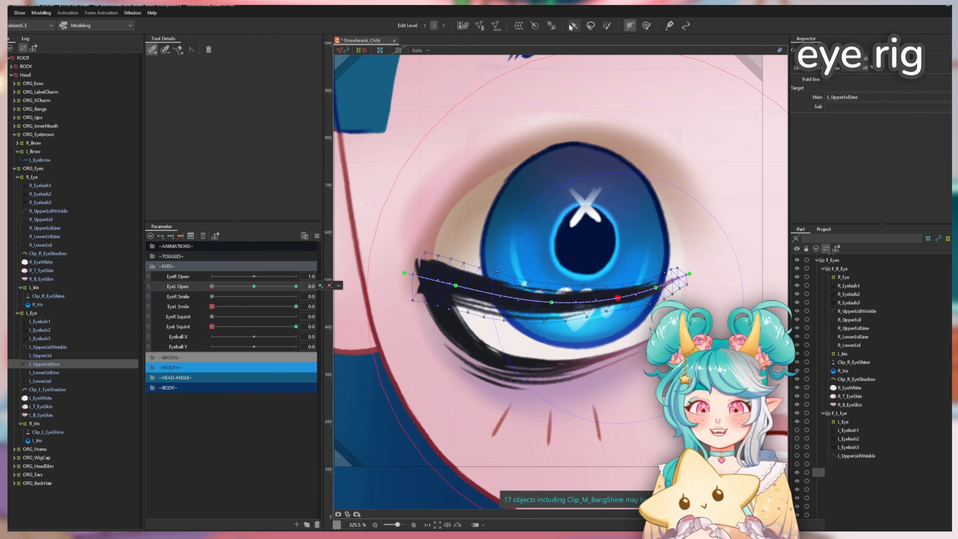
click(574, 26)
scroll(376, 280, down, 2)
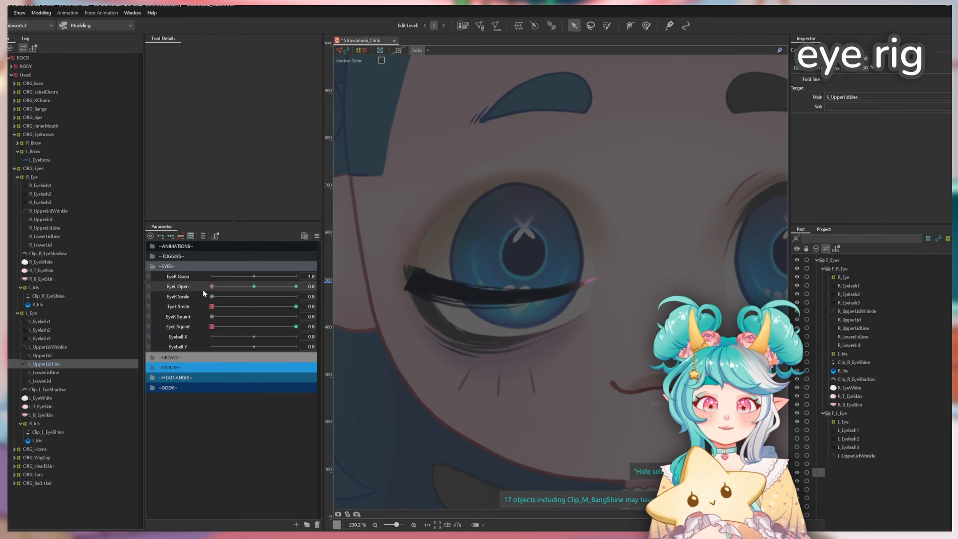
Refine the closed shapes of L_UpperLidLine and L_UpperLid with the deform brush, checking them with EyeL Open slightly raised.
scroll(414, 274, up, 2)
key(b)
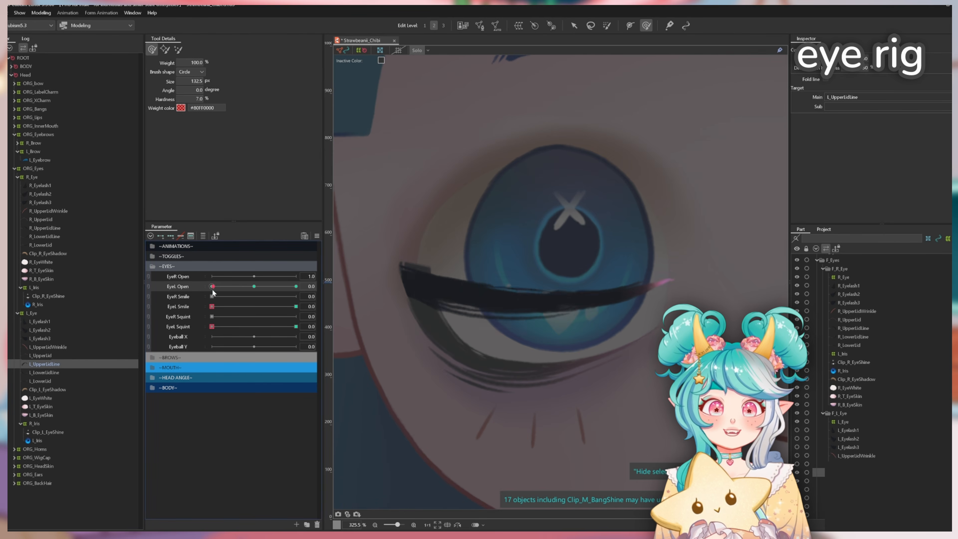
drag(211, 286, 228, 287)
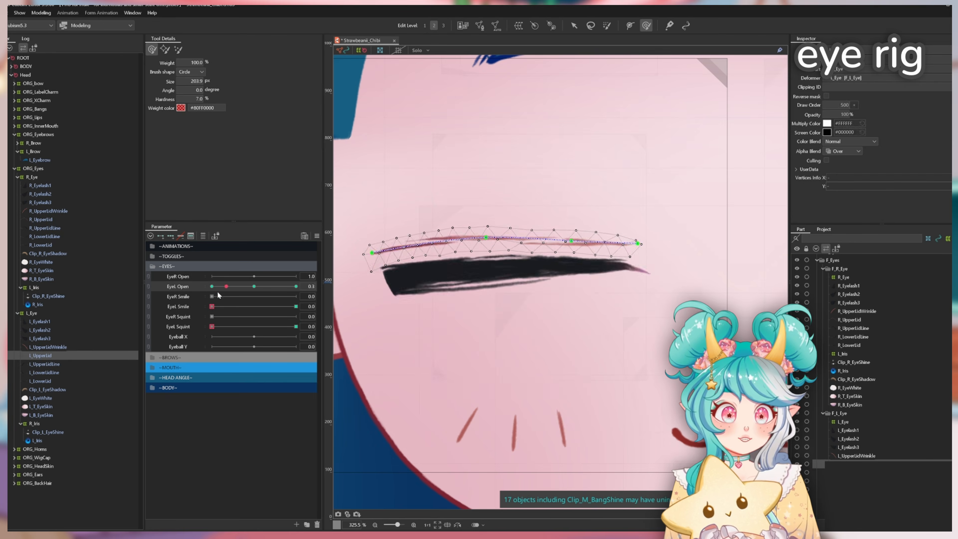
drag(229, 287, 211, 286)
key(b)
click(571, 288)
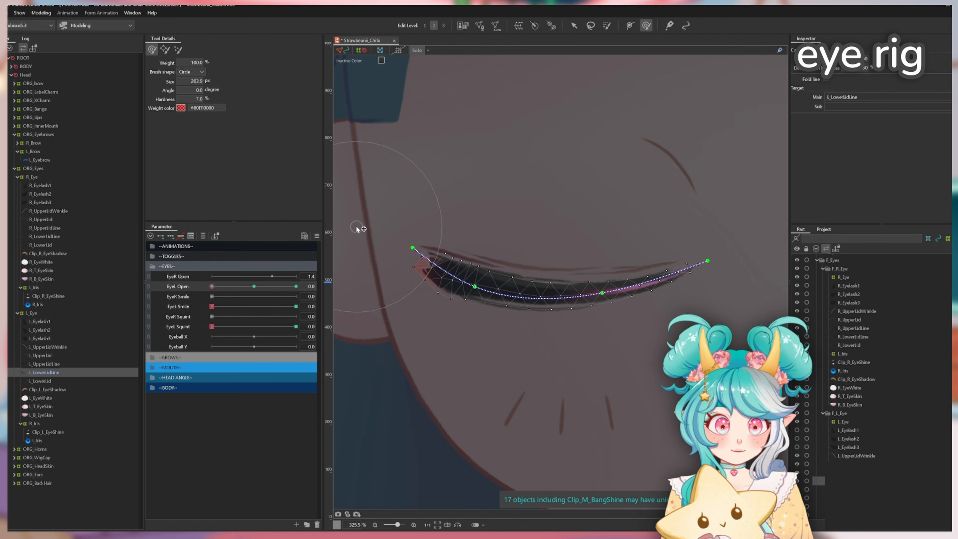
Fold the left eye's upright eyelash down toward the closed lid line at EyeL Open 0.
click(54, 323)
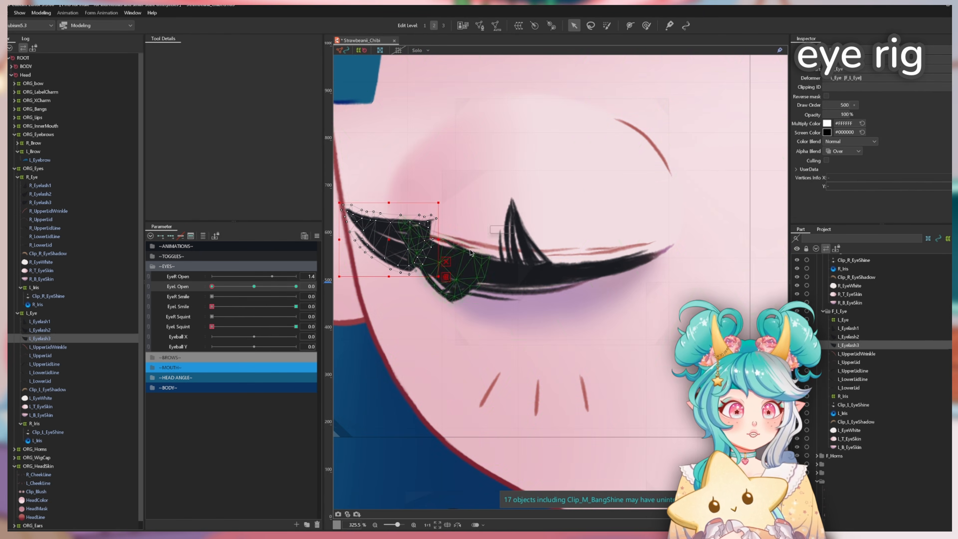
click(511, 204)
drag(510, 204, 521, 272)
drag(527, 316, 526, 288)
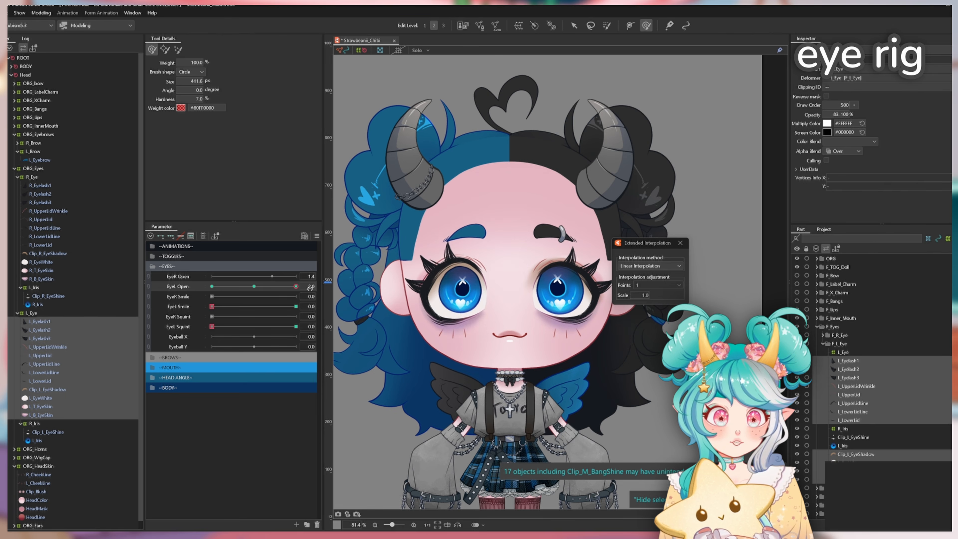
Add EyeL Open as a weight limit for the EyeL Smile blend shape and adjust its fold-line graph preset.
drag(296, 286, 292, 279)
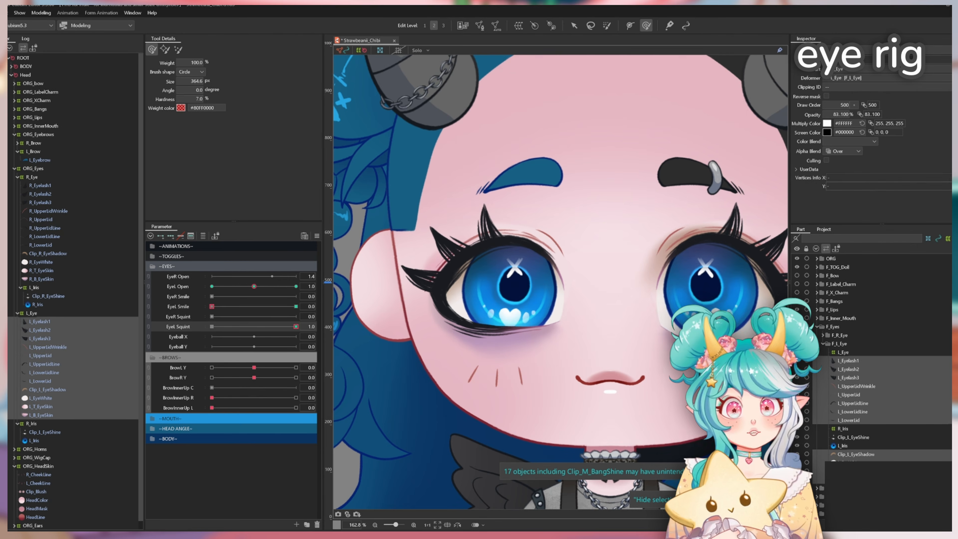
click(612, 216)
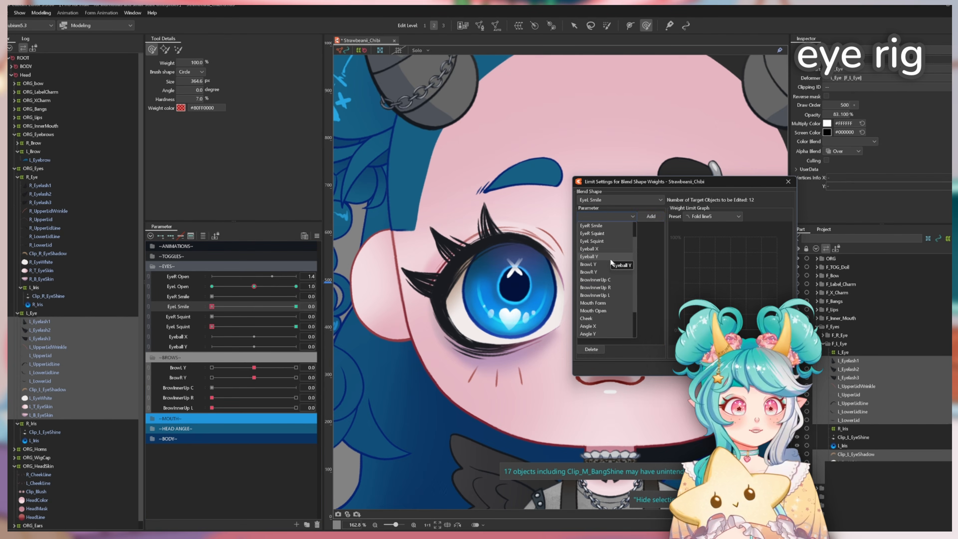
click(648, 217)
mouse_move(211, 306)
mouse_down()
mouse_move(295, 306)
mouse_move(203, 305)
mouse_up()
click(787, 182)
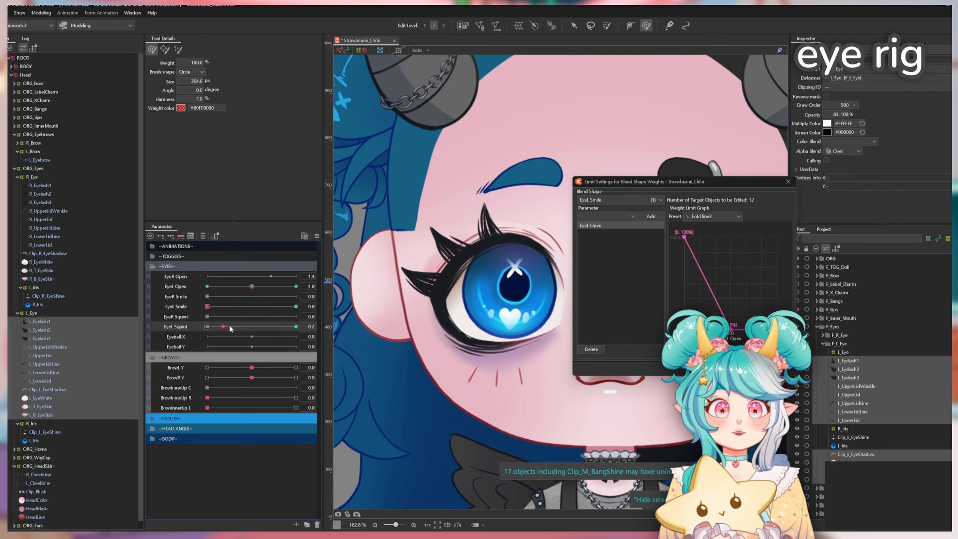
click(713, 216)
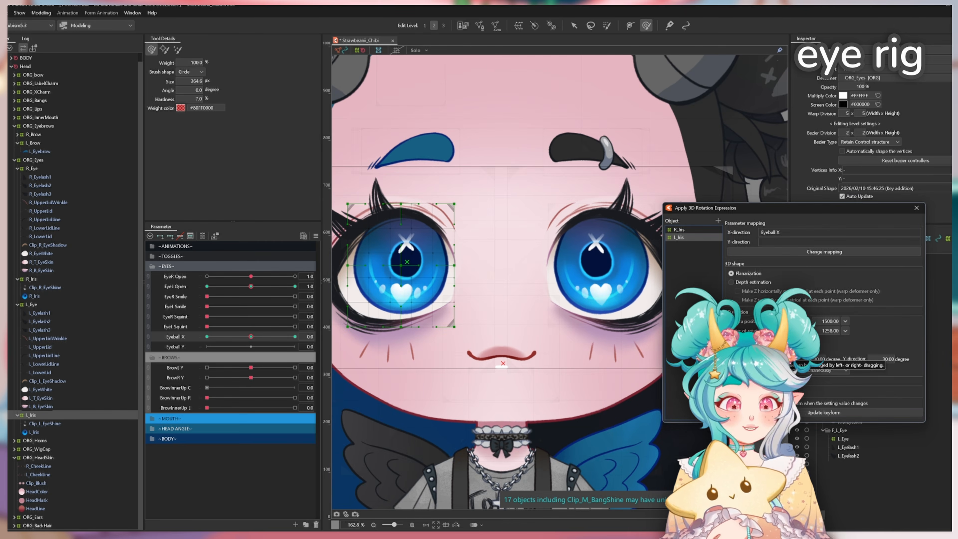
Test the irises' 3D rotation by moving Eyeball X and Eyeball Y around their range.
mouse_move(250, 337)
mouse_down()
mouse_move(283, 336)
mouse_move(185, 336)
mouse_move(250, 336)
mouse_up()
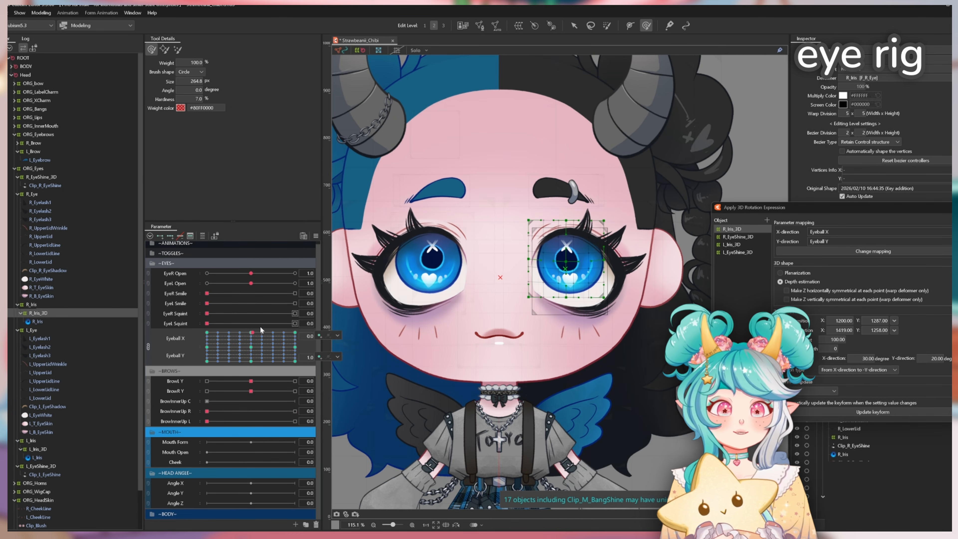
drag(215, 347, 251, 347)
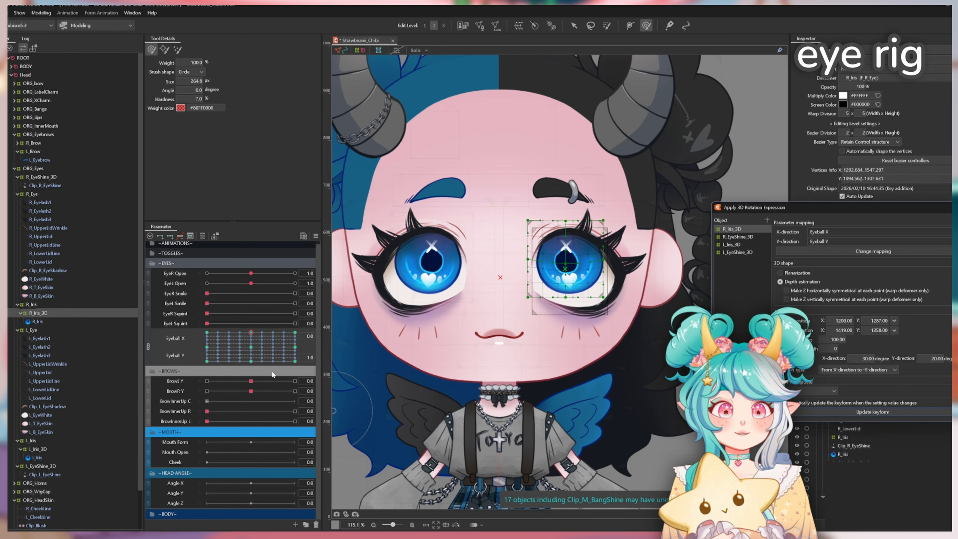
Open the physics settings and preview the brow physics with BrowInnerUp C raised to its maximum.
click(40, 14)
click(57, 185)
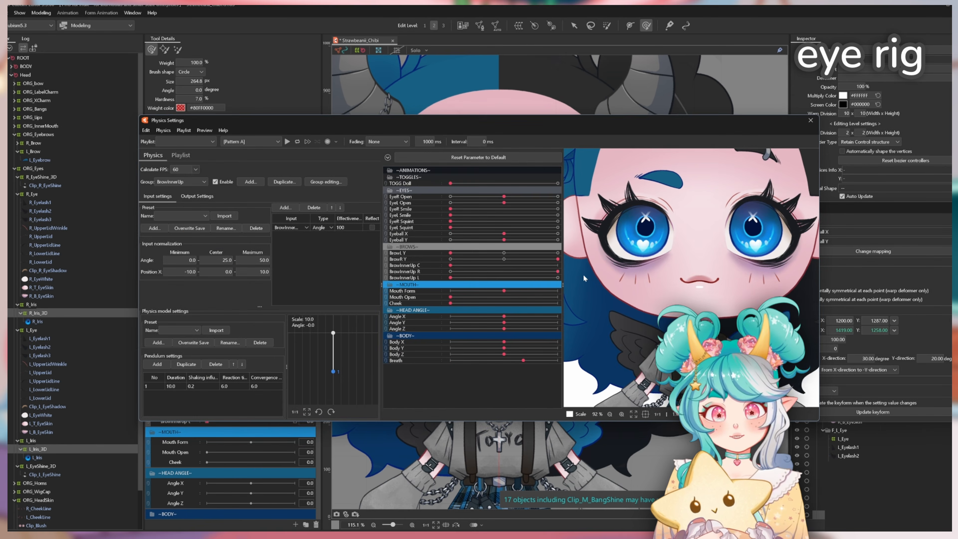
drag(451, 266, 558, 265)
drag(581, 261, 596, 239)
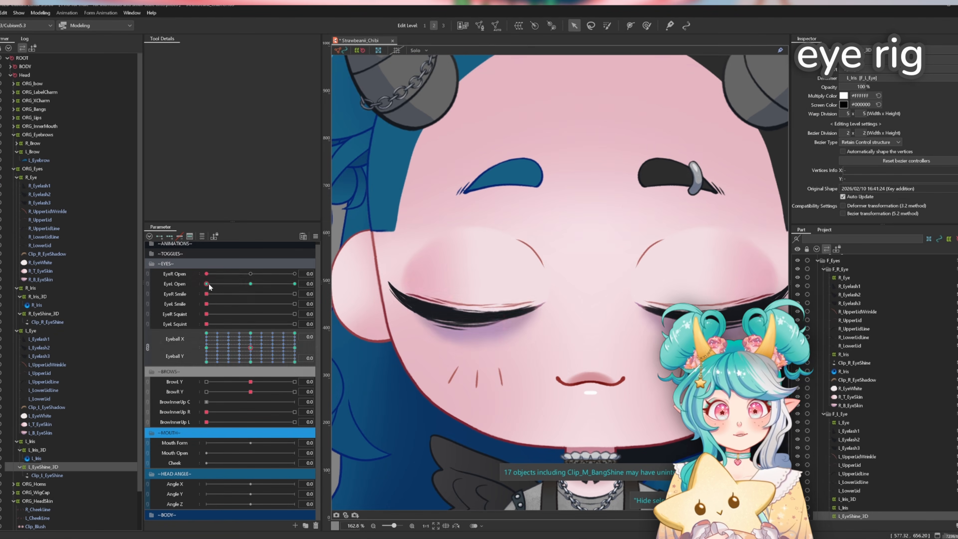
Test both eyes through EyeR Open and EyeL Open, and raise EyeR Squint and EyeL Squint to 1.0.
drag(207, 283, 300, 283)
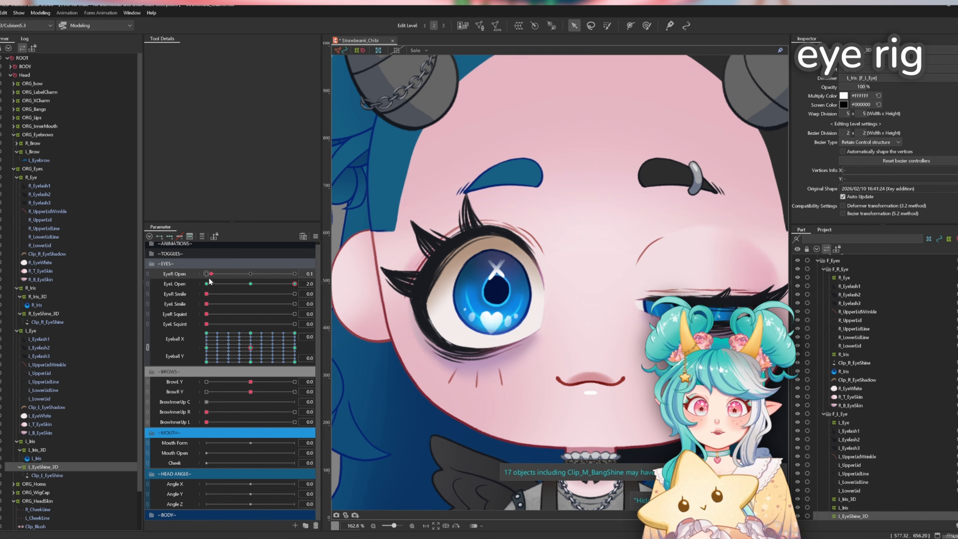
drag(238, 285, 319, 315)
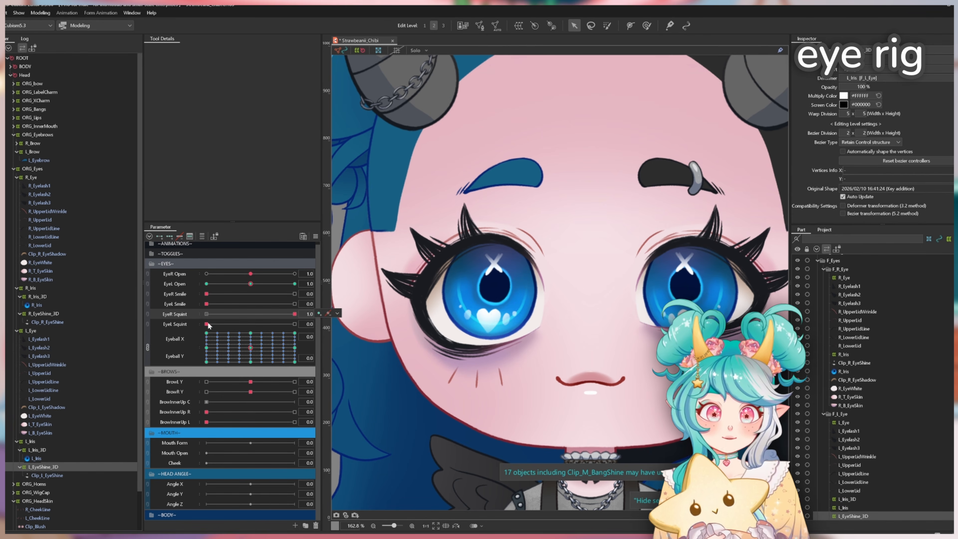
drag(207, 324, 357, 320)
mouse_move(245, 349)
mouse_down()
mouse_move(215, 347)
mouse_move(250, 347)
mouse_up()
Test the brows with BrowL Y and BrowR Y at -1.0 and both BrowInnerUp sides raised while moving the eyeballs.
drag(251, 382, 206, 392)
mouse_move(251, 348)
mouse_down()
mouse_move(245, 354)
mouse_move(295, 354)
mouse_move(272, 340)
mouse_move(251, 348)
mouse_up()
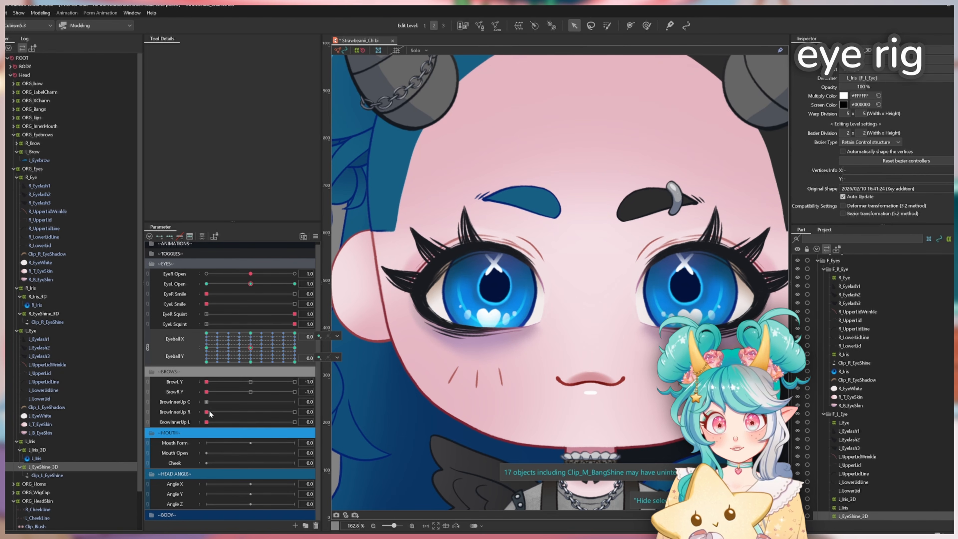
drag(206, 412, 318, 430)
drag(250, 347, 245, 363)
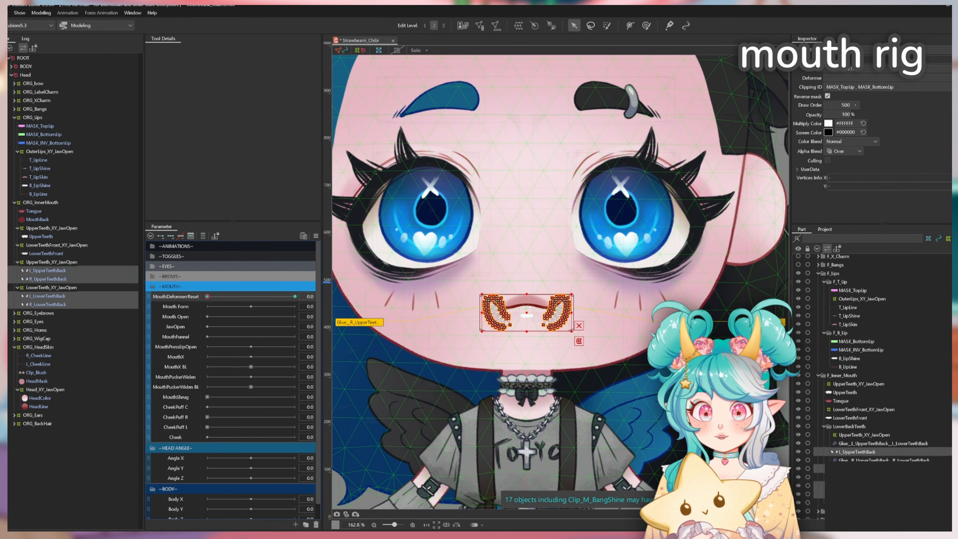
Hide the F_Lips part and edit the glue weights between the upper and lower back teeth, testing with MouthDeformerReset.
click(832, 434)
click(832, 434)
click(832, 476)
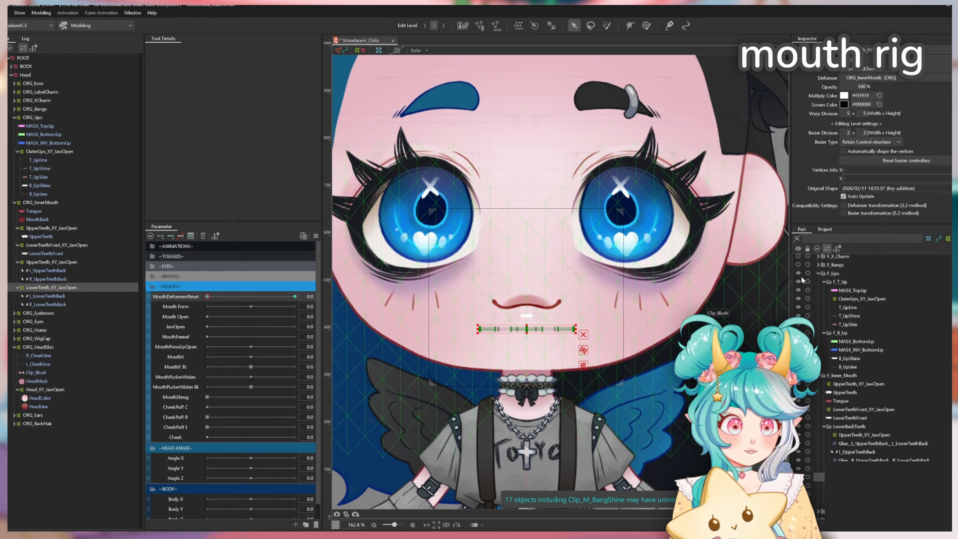
click(798, 273)
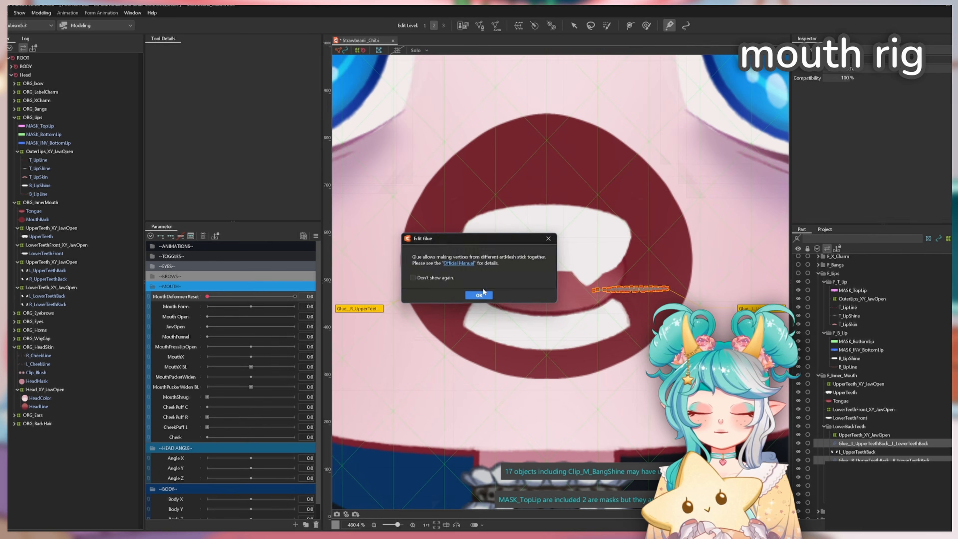
click(478, 295)
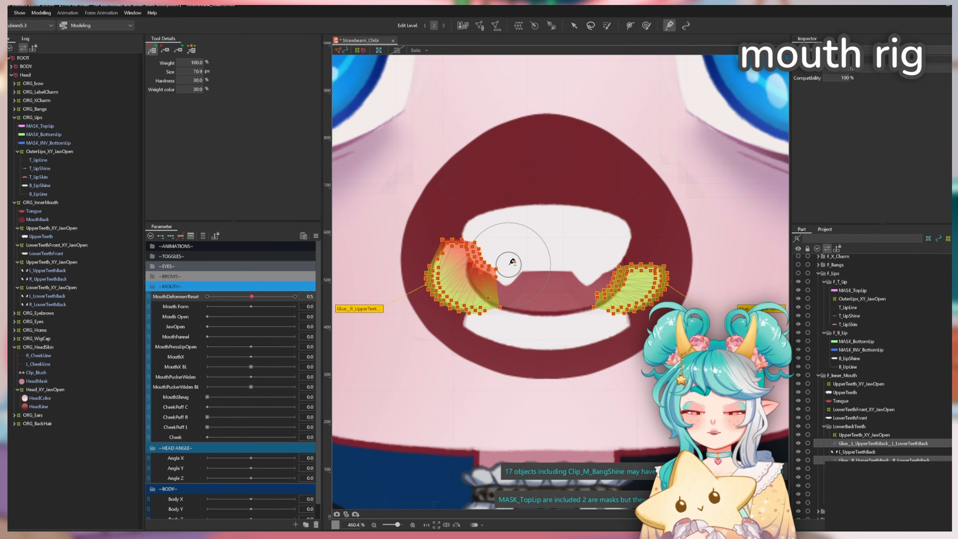
drag(207, 296, 289, 296)
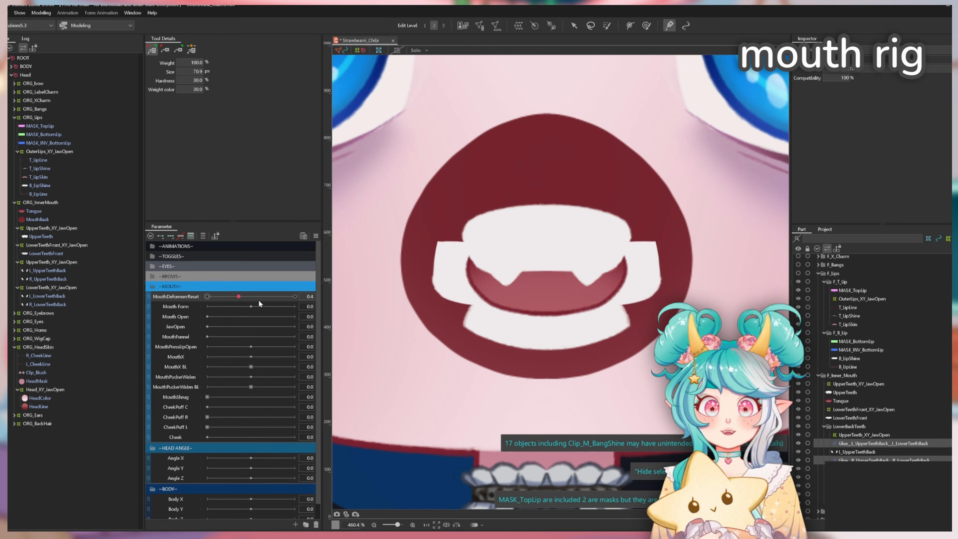
Move and squash the back teeth's UpperTeeth_XY_JawOpen and LowerTeeth_XY_JawOpen warp deformers into the closed-jaw position.
click(51, 262)
ctrl+click(51, 288)
click(52, 262)
click(573, 25)
drag(547, 240, 547, 290)
drag(547, 338, 546, 372)
click(468, 289)
drag(547, 294, 547, 304)
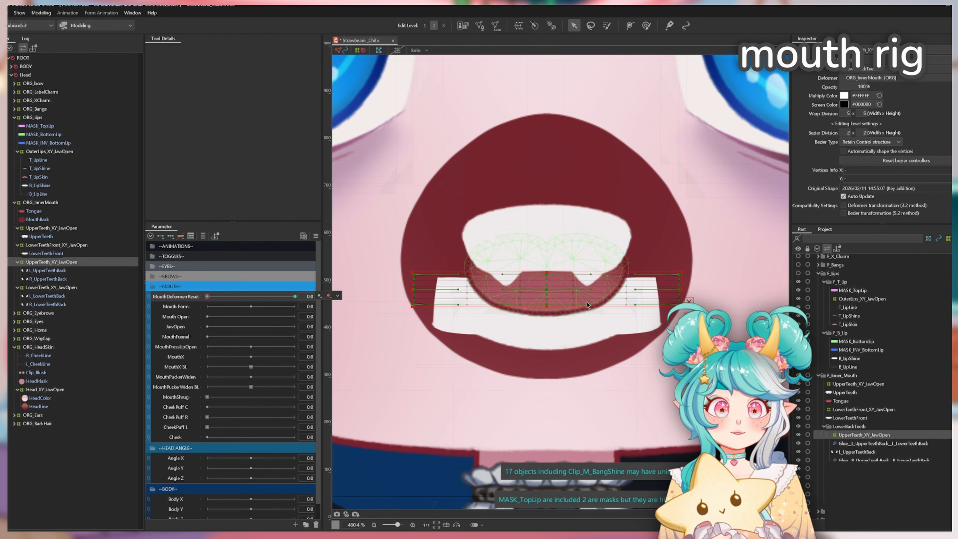
Create a 5 × 5 warp deformer named Tongue_XY_JawOpen as the parent of the Tongue mesh and solo it.
click(34, 211)
click(519, 25)
text(Tongue_XY_JawOpen)
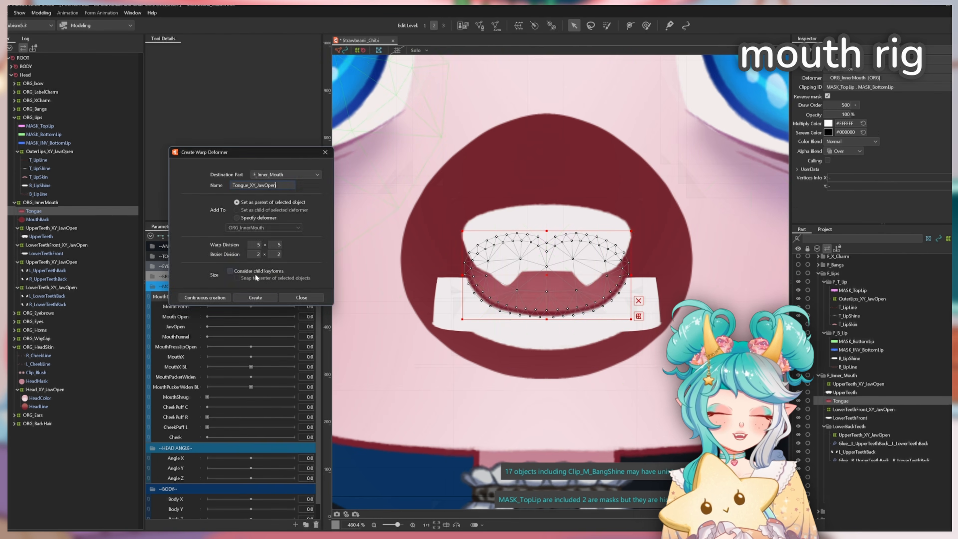
click(254, 298)
click(415, 50)
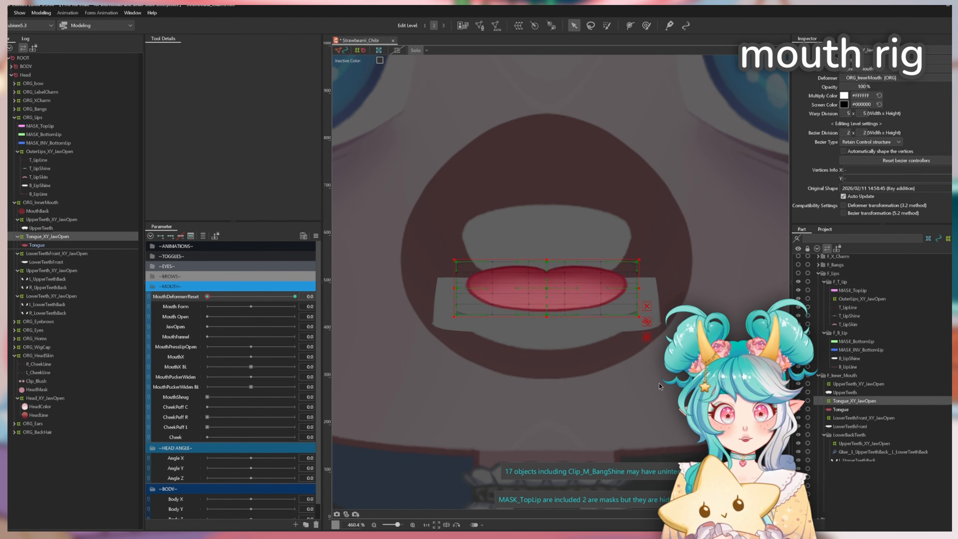
Undo the last three changes to the tongue's warp deformer.
key(ctrl+z)
key(ctrl+z)
key(ctrl+z)
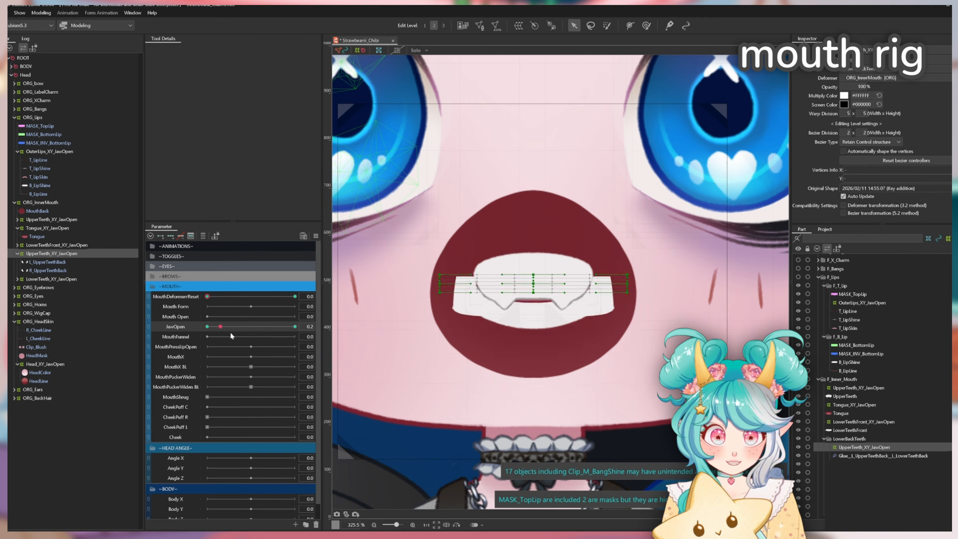
Position the Tongue_XY_JawOpen deformer low in the open mouth at JawOpen 1.0 and test the JawOpen movement.
click(48, 228)
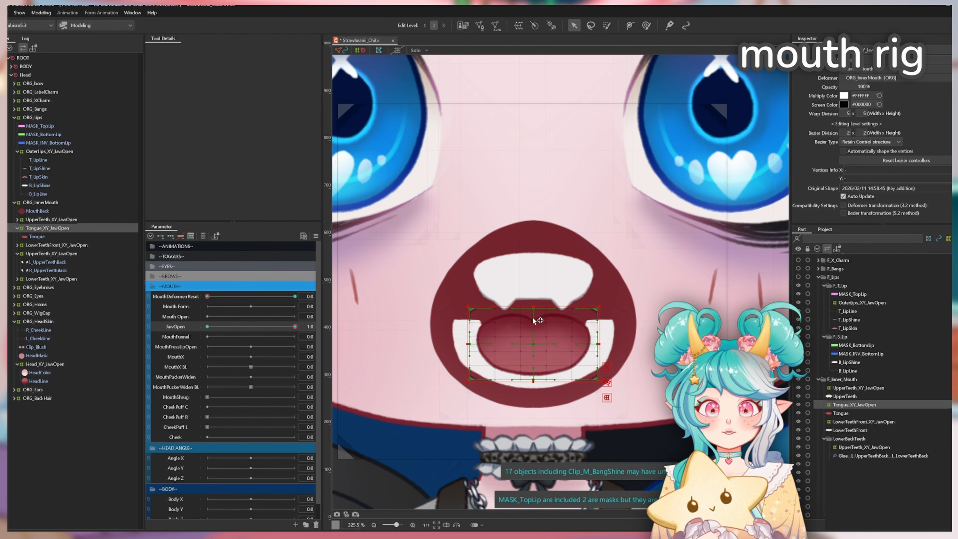
drag(235, 327, 241, 336)
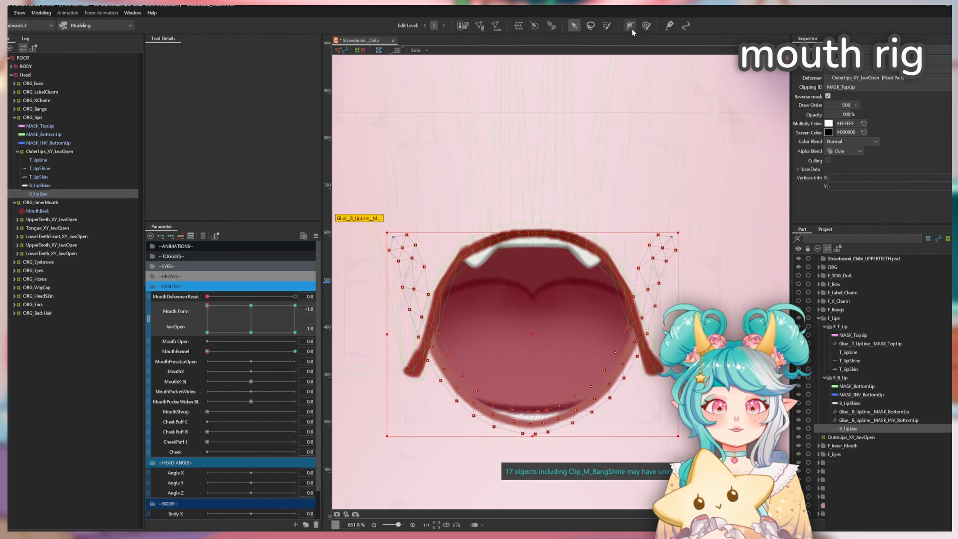
Reshape the lip meshes for the open-mouth combinations of Mouth Form, JawOpen and MouthPressLipOpen.
click(630, 26)
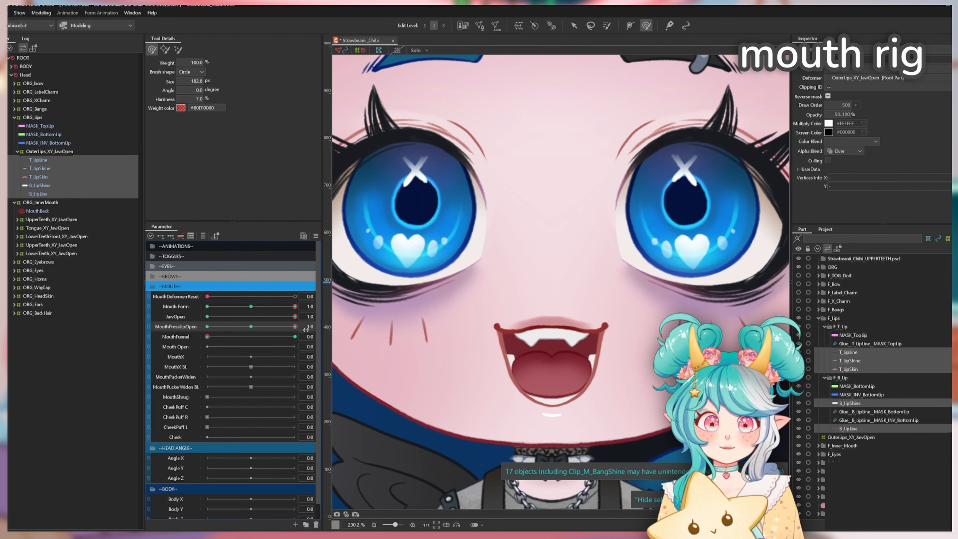
scroll(553, 333, up, 3)
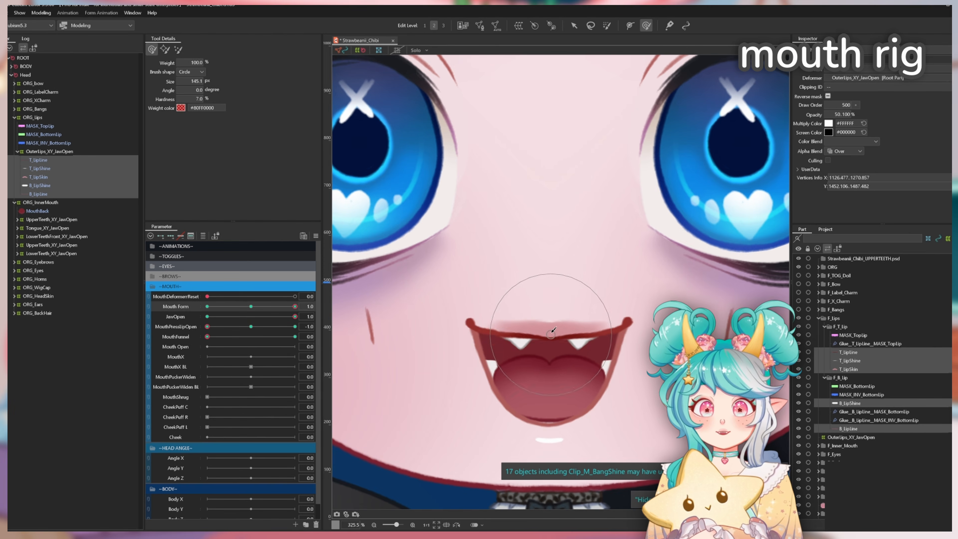
key(ctrl+t)
drag(251, 307, 207, 306)
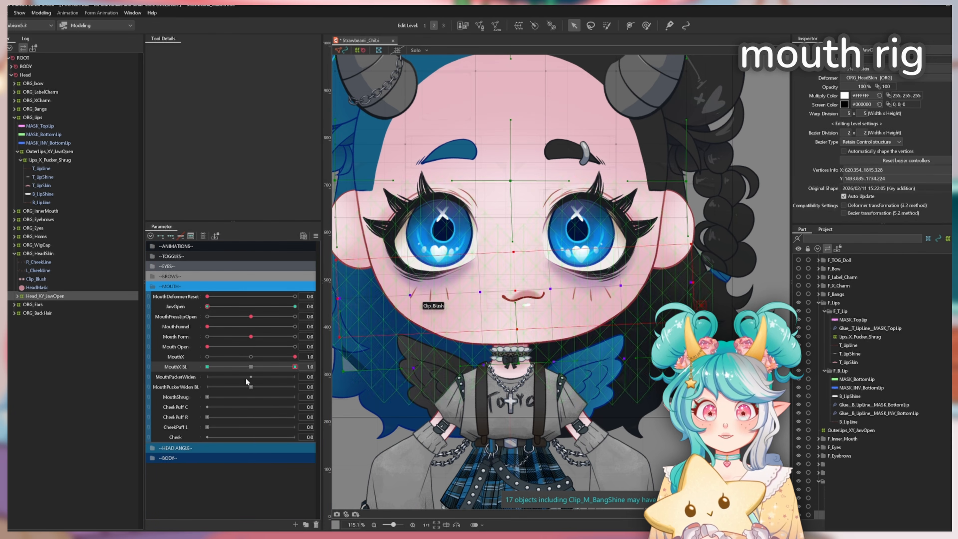
Glue the upper back teeth to the lower back teeth on both sides and test MouthDeformerReset.
click(207, 366)
click(41, 13)
click(66, 187)
click(585, 361)
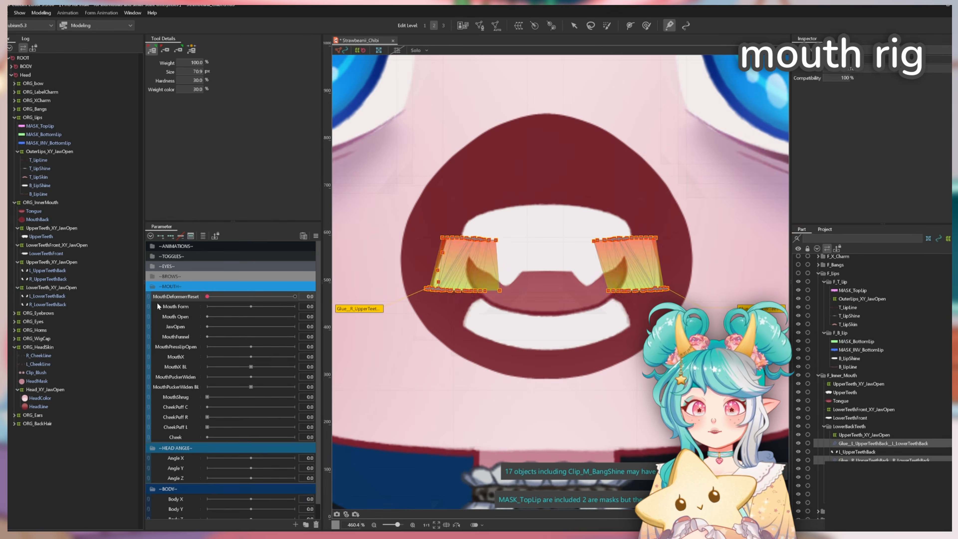
drag(207, 296, 288, 295)
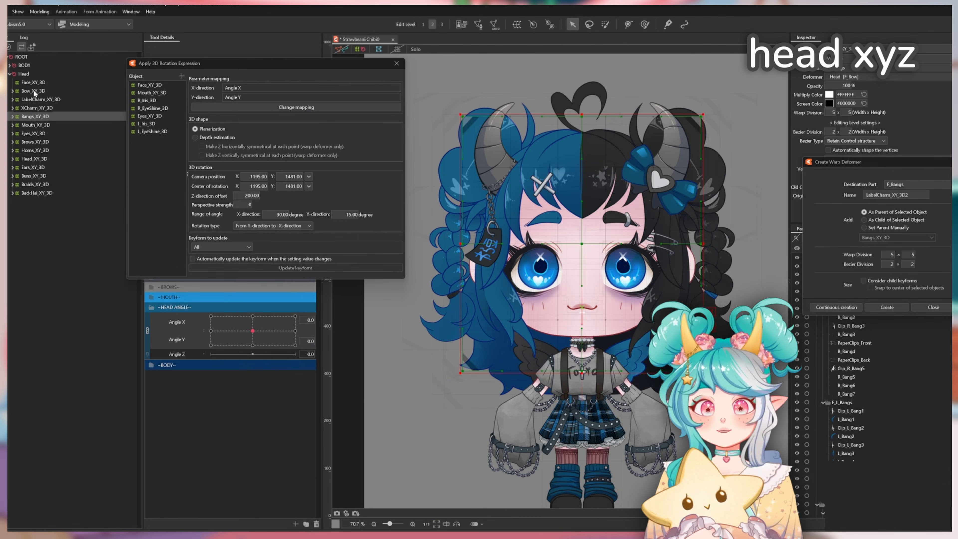
Add the Bow, LabelCharm, XCharm and Bangs _XY_3D deformers to the 3D rotation expression and update their keyforms.
shift+click(35, 91)
click(182, 76)
click(295, 267)
click(483, 286)
drag(253, 66, 487, 27)
Delete the bow, charm and bangs settings from the 3D rotation expression list and update the keyforms.
click(41, 90)
click(35, 142)
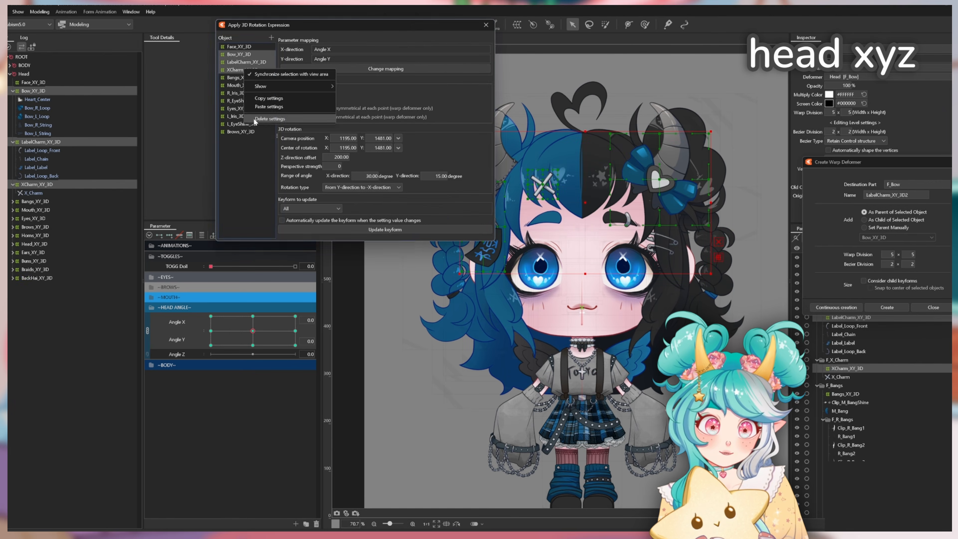
click(20, 109)
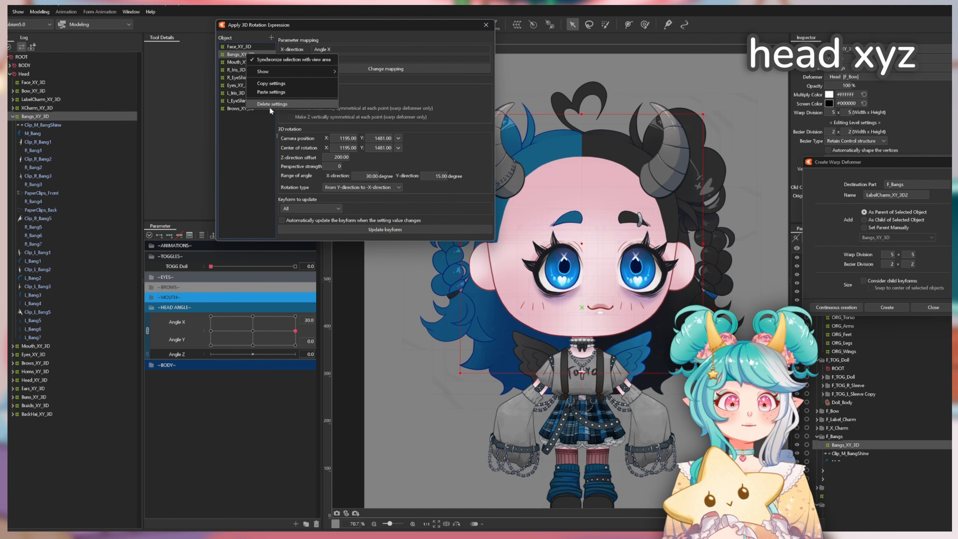
click(460, 233)
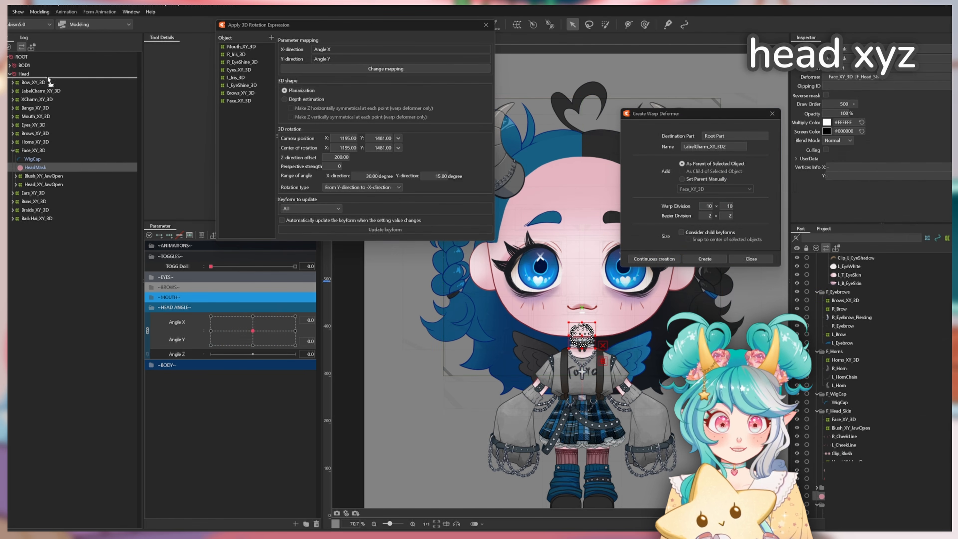
Test the buns, braids and back hair deformers across Angle X and Angle Y.
drag(686, 114, 822, 115)
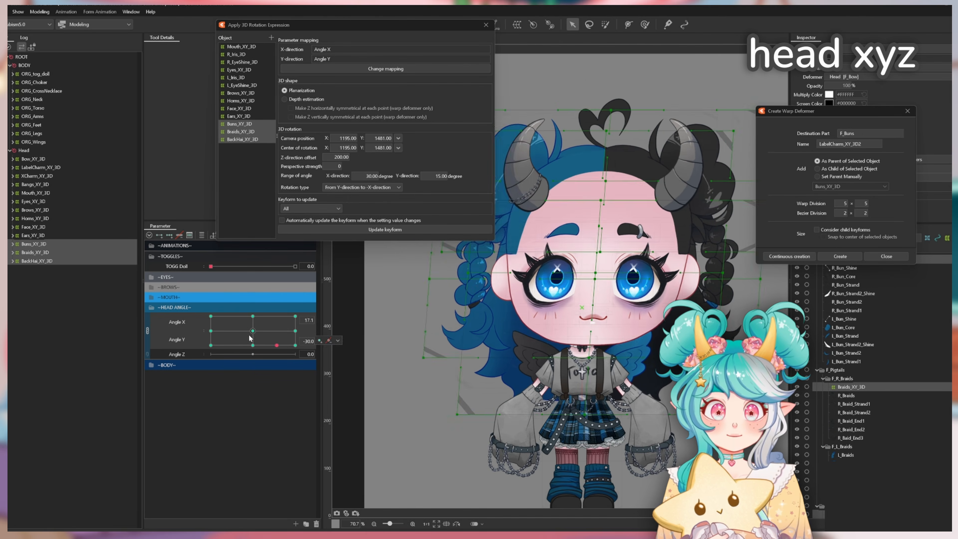
drag(252, 330, 305, 319)
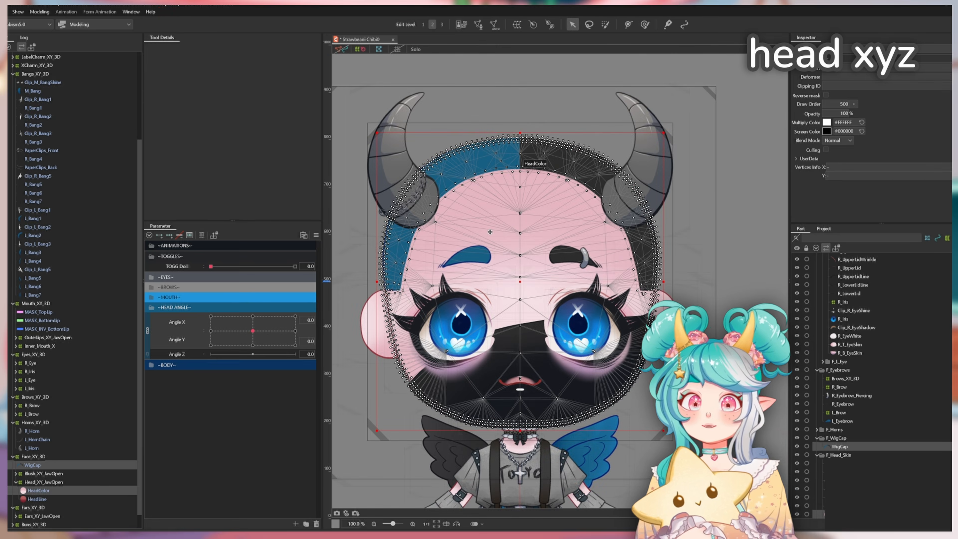
Select the WigCap and HeadColor meshes, and reshape the Head_XY_JawOpen_Left deformer with the deform brush at Angle X 30.
click(70, 466)
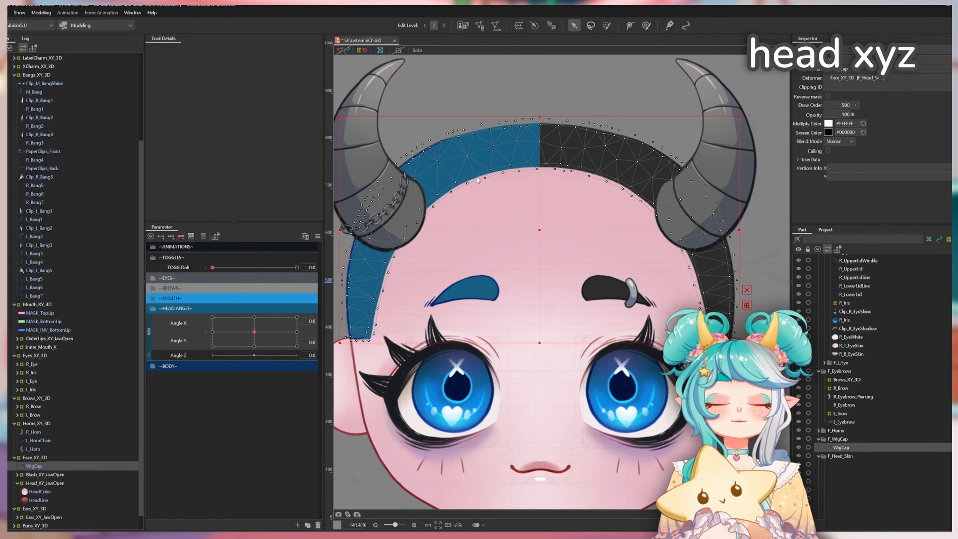
ctrl+click(74, 491)
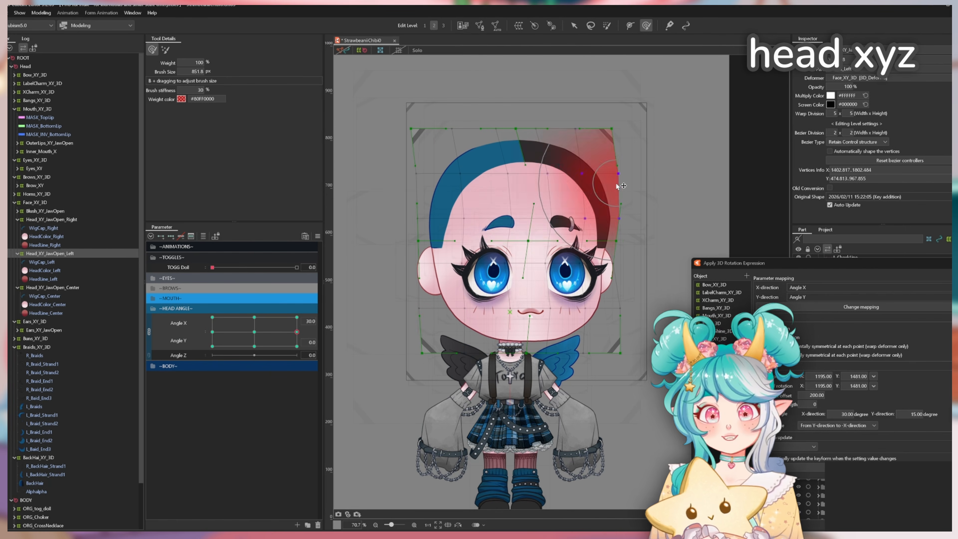
drag(472, 355, 459, 377)
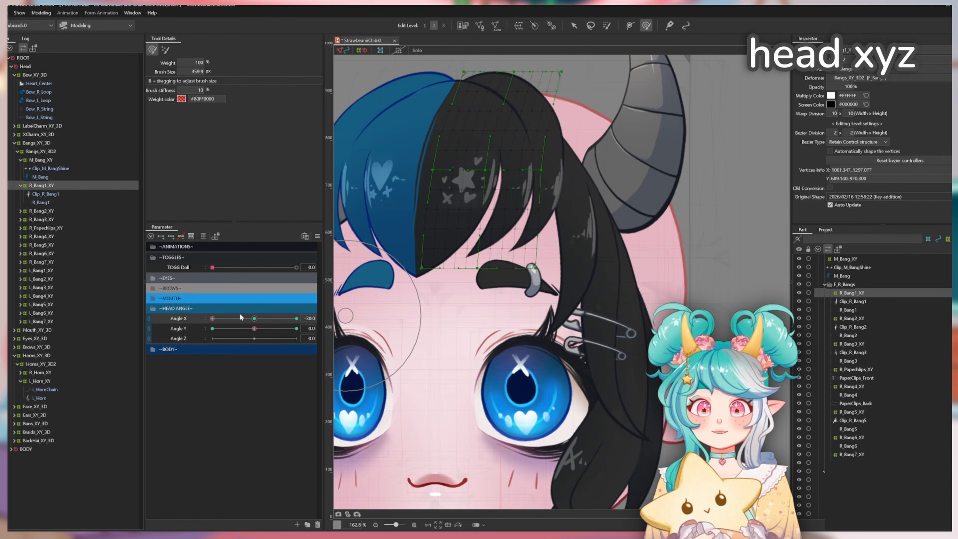
Shape the R_Bang1_XY, R_Bang3_XY and R_Bang4_XY warp deformers for the Angle X and Angle Y extremes.
drag(240, 318, 285, 318)
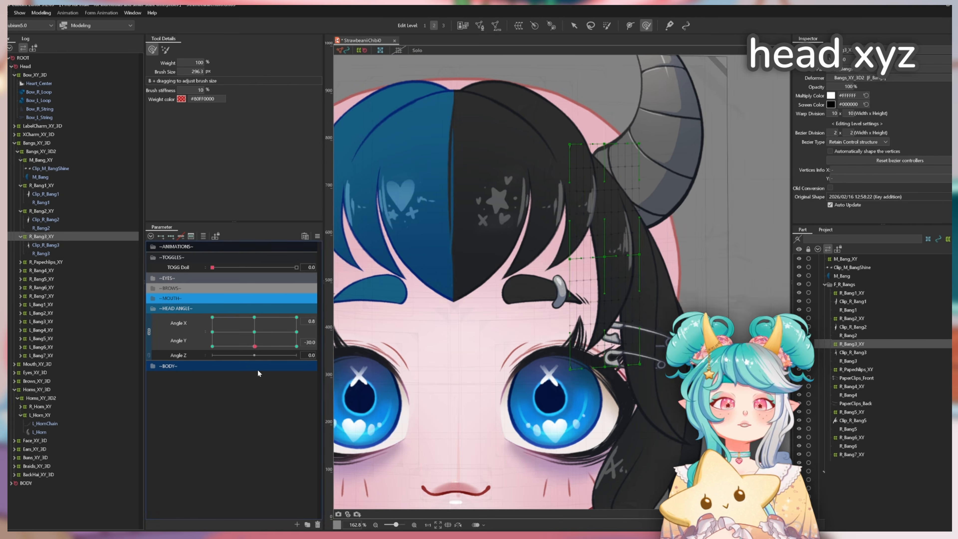
click(55, 271)
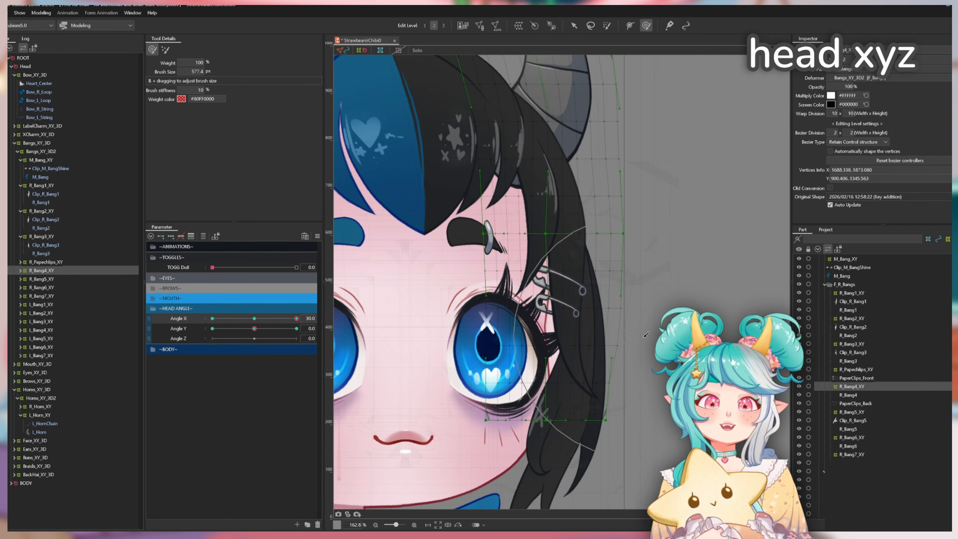
drag(296, 319, 322, 331)
key(v)
click(536, 301)
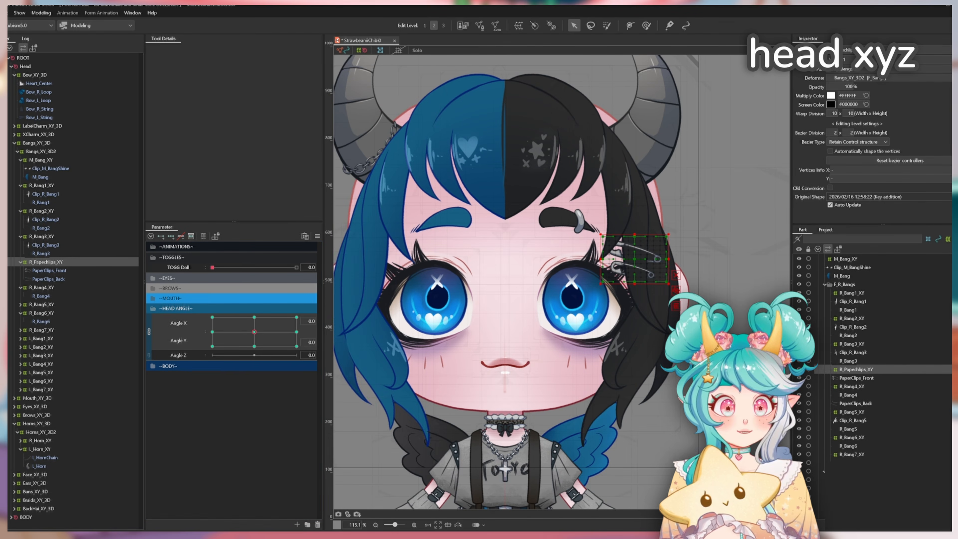
Shape the paper clip, R_Bang6_XY and R_Bang7_XY warp deformers for the head turn on Angle X.
key(ctrl+t)
drag(254, 332, 298, 311)
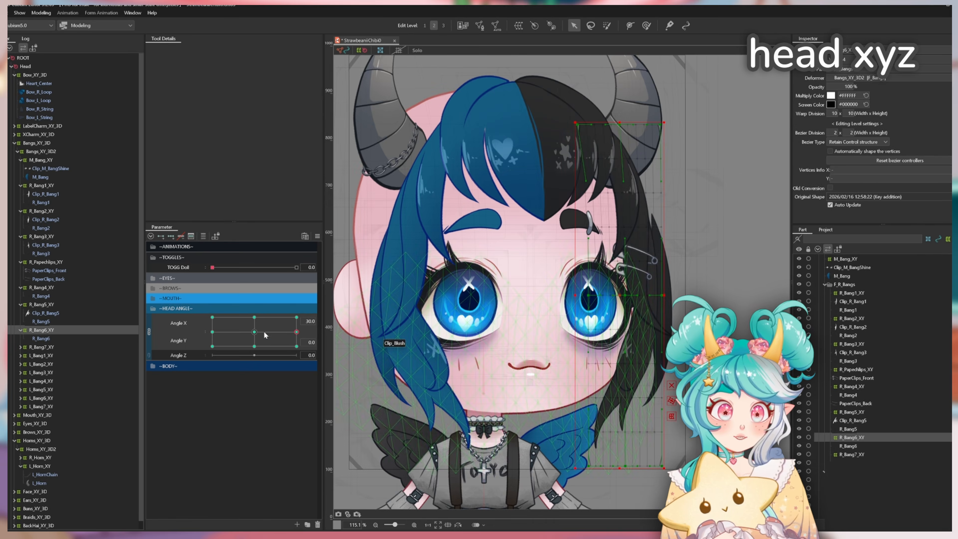
drag(294, 318, 244, 324)
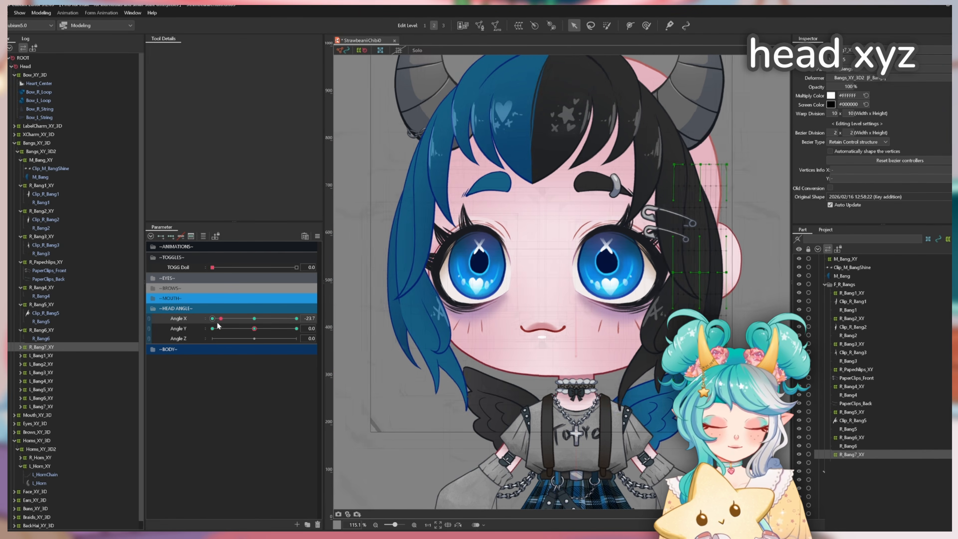
drag(621, 214, 608, 213)
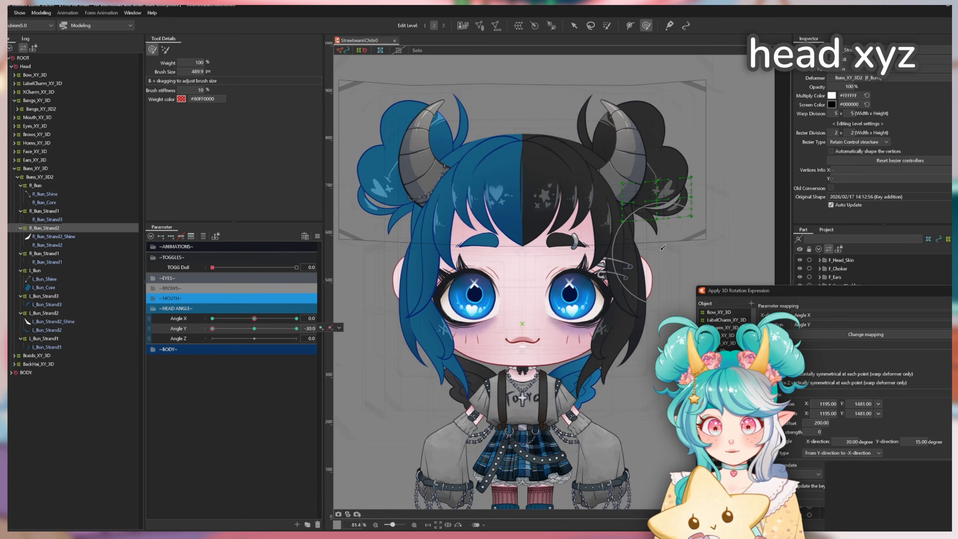
Shape the R_Bun_Strand2 deformer with the deform brush for the Angle Y movement.
click(148, 318)
click(255, 347)
key(v)
mouse_move(254, 338)
mouse_down()
mouse_move(251, 308)
mouse_move(255, 322)
mouse_move(169, 333)
mouse_up()
click(653, 232)
key(b)
click(149, 331)
click(317, 236)
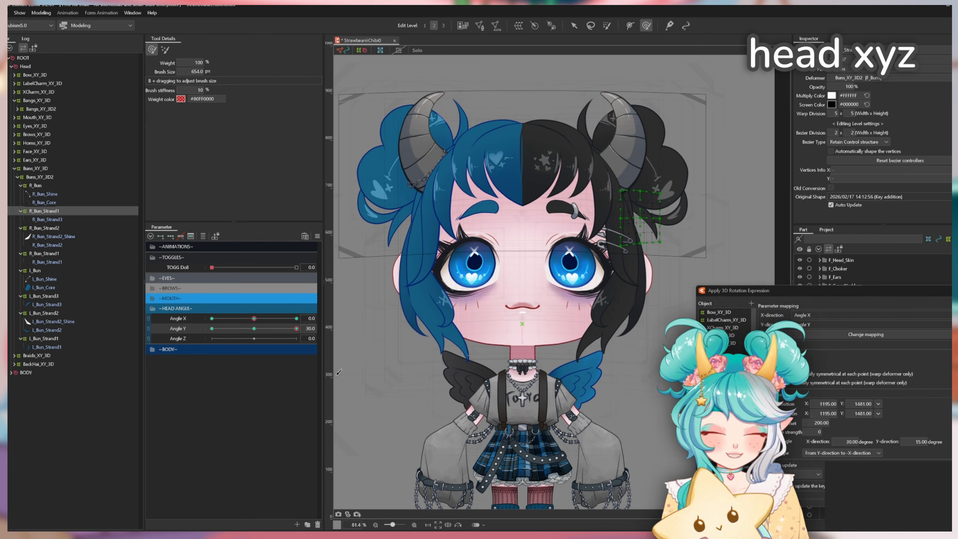
Adjust the deformer holding the R_Bun_Strand3 mesh for head rotation on Angle X and Angle Y.
drag(300, 372, 254, 329)
drag(253, 320, 238, 323)
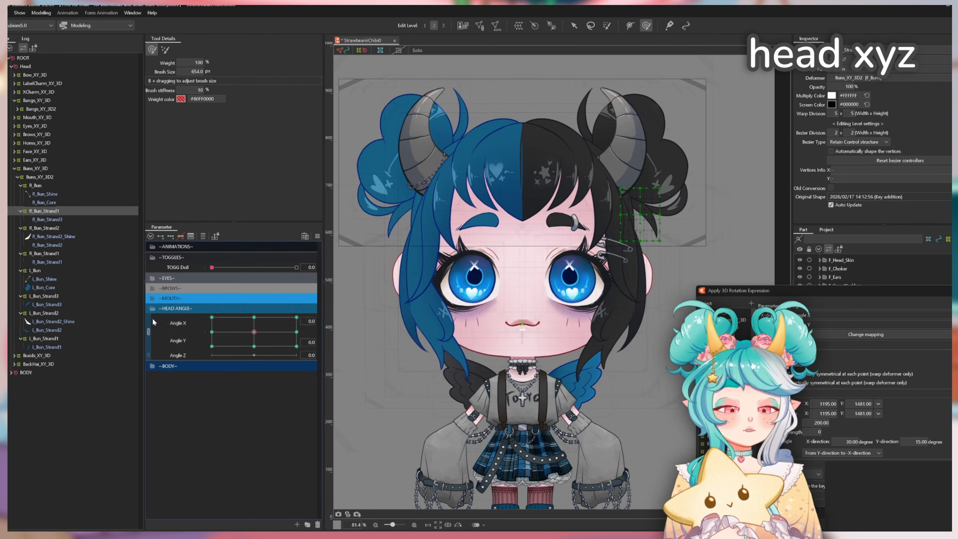
click(149, 319)
click(211, 332)
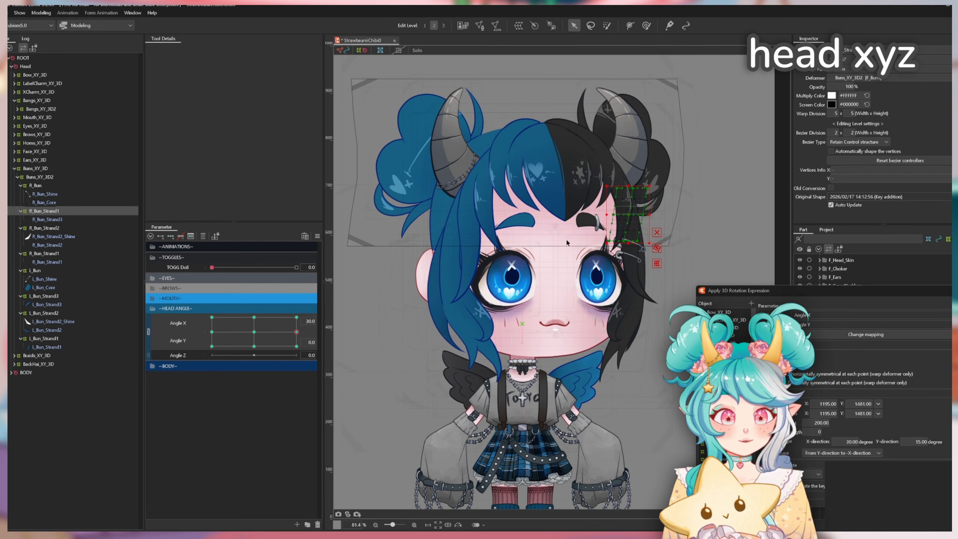
Shape the R_Bun_Strand1 deformer with the deform brush at Angle X 30 and test it at the Angle X and Y extremes.
click(149, 331)
click(69, 229)
click(66, 254)
click(646, 25)
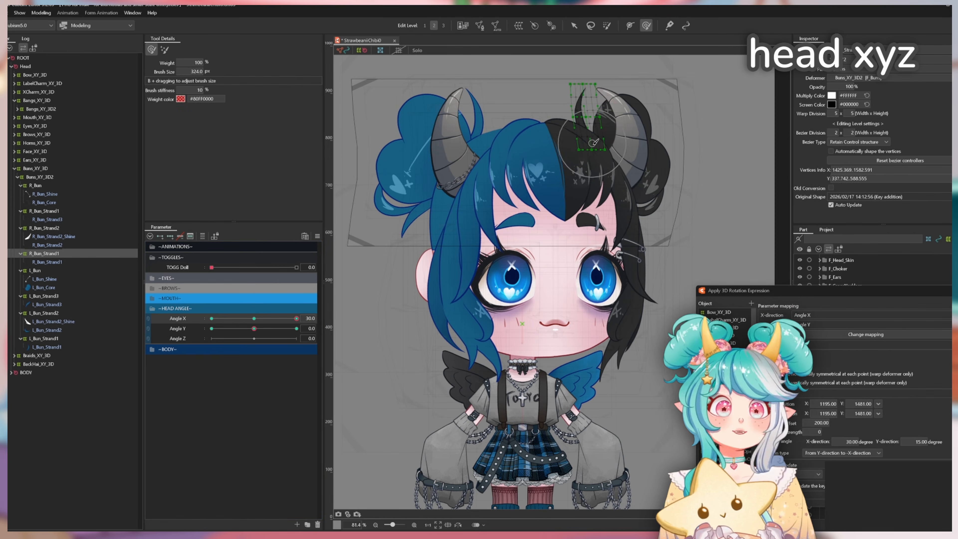
click(574, 26)
mouse_move(302, 329)
mouse_down()
mouse_move(212, 319)
mouse_move(245, 327)
mouse_up()
click(35, 186)
click(149, 318)
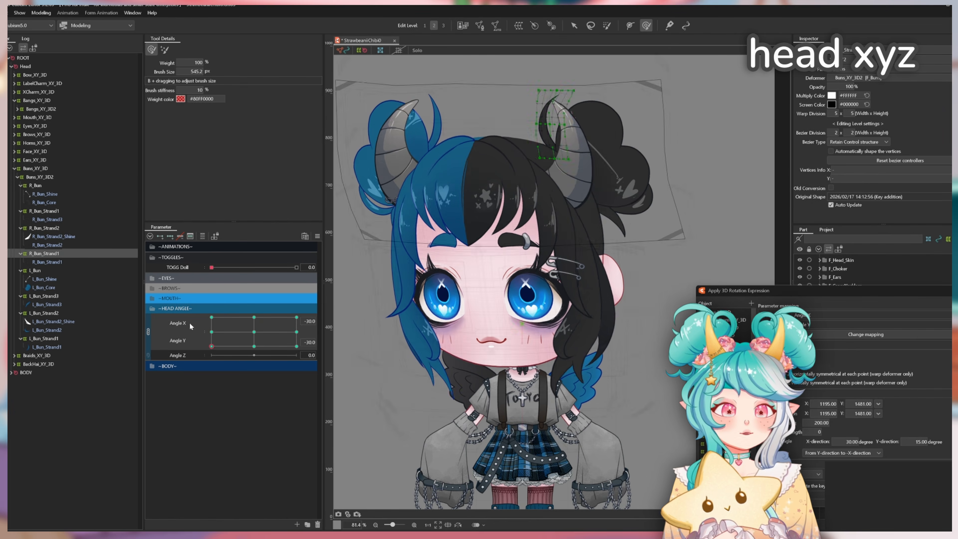
click(212, 332)
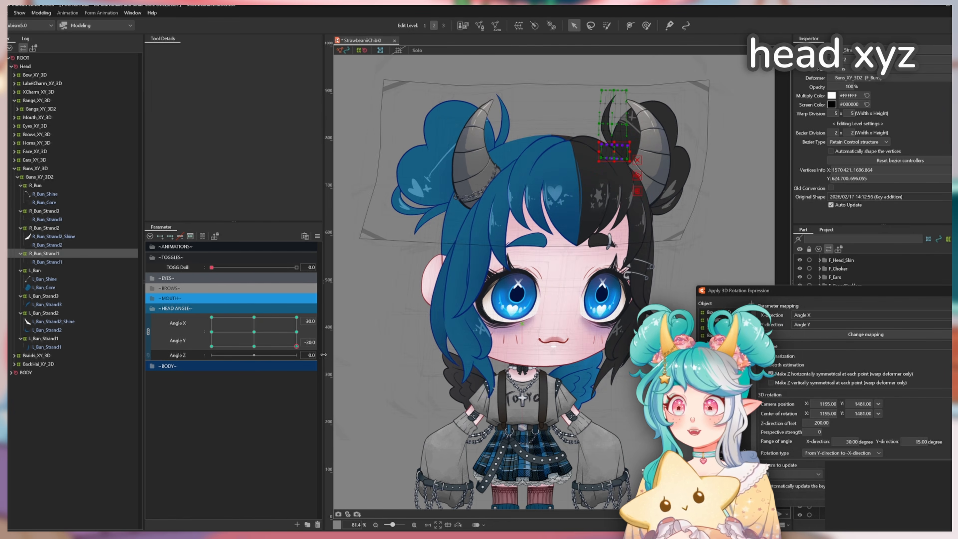
Paste a copy of the right bun deformers and delete the surplus objects from the copy.
key(ctrl+v)
click(49, 219)
shift+click(56, 245)
key(Delete)
Rename the copied bun deformer with the prefix L for the left bun.
click(44, 194)
text(L)
key(Return)
click(39, 321)
click(40, 305)
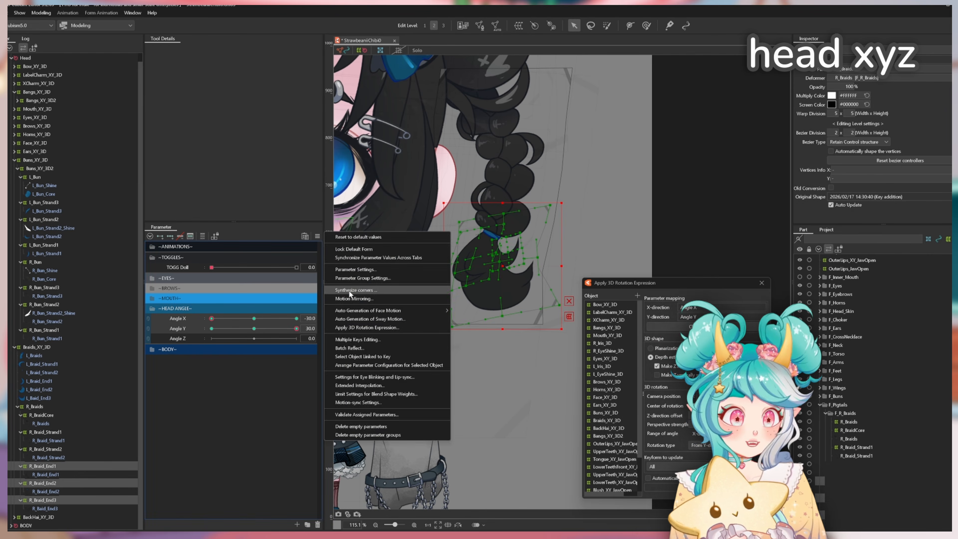
Synthesize the Angle X and Angle Y corners of the three R_Braid_End deformers and test the back hair's head rotation.
click(317, 236)
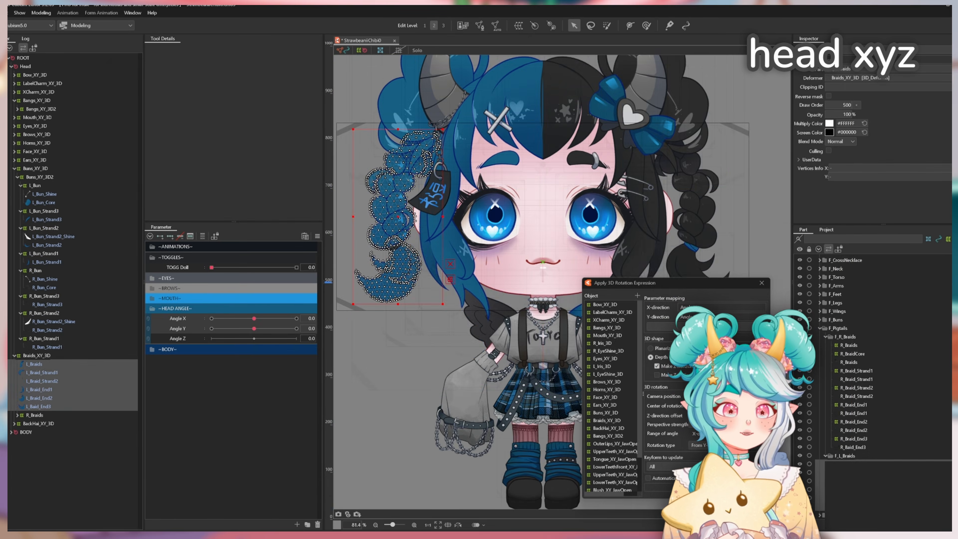
click(517, 117)
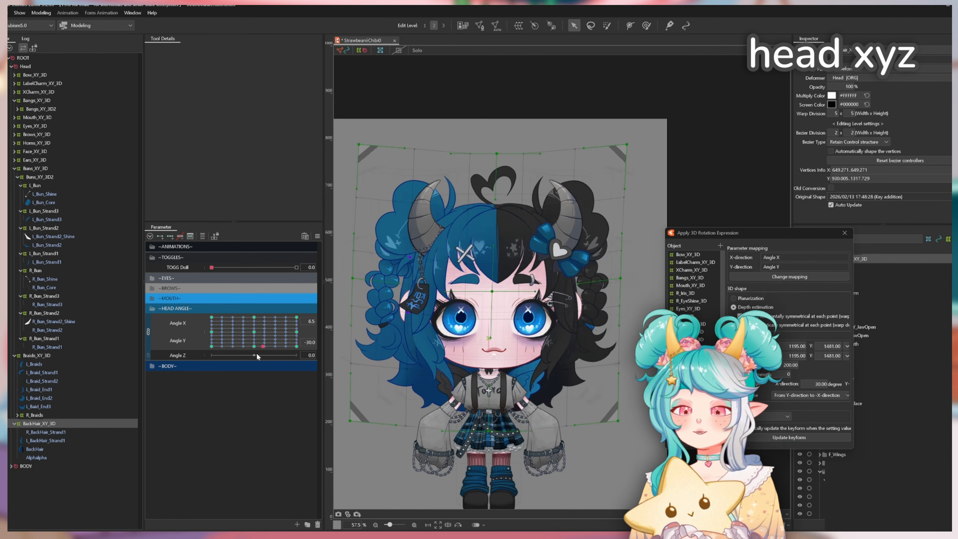
mouse_move(254, 331)
mouse_down()
mouse_move(264, 328)
mouse_move(227, 326)
mouse_move(180, 348)
mouse_move(242, 329)
mouse_move(272, 333)
mouse_move(216, 321)
mouse_move(248, 314)
mouse_move(234, 332)
mouse_move(264, 324)
mouse_move(249, 329)
mouse_up()
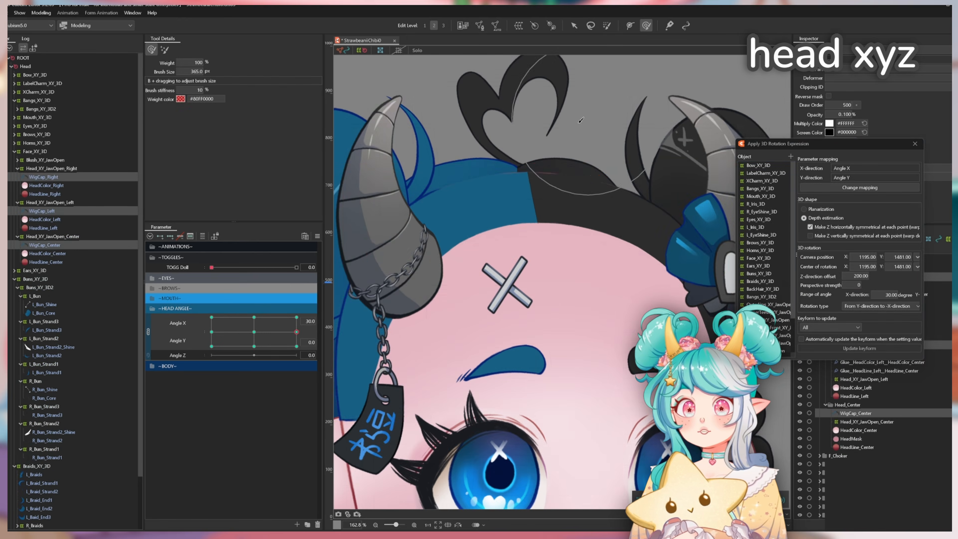
Reshape the right, left and center WigCap meshes with the deform brush at Angle X 30, for Angle Y 0 and -30.
click(297, 332)
drag(529, 200, 541, 199)
mouse_move(297, 332)
mouse_down()
mouse_move(296, 324)
mouse_move(296, 346)
mouse_up()
drag(581, 236, 628, 255)
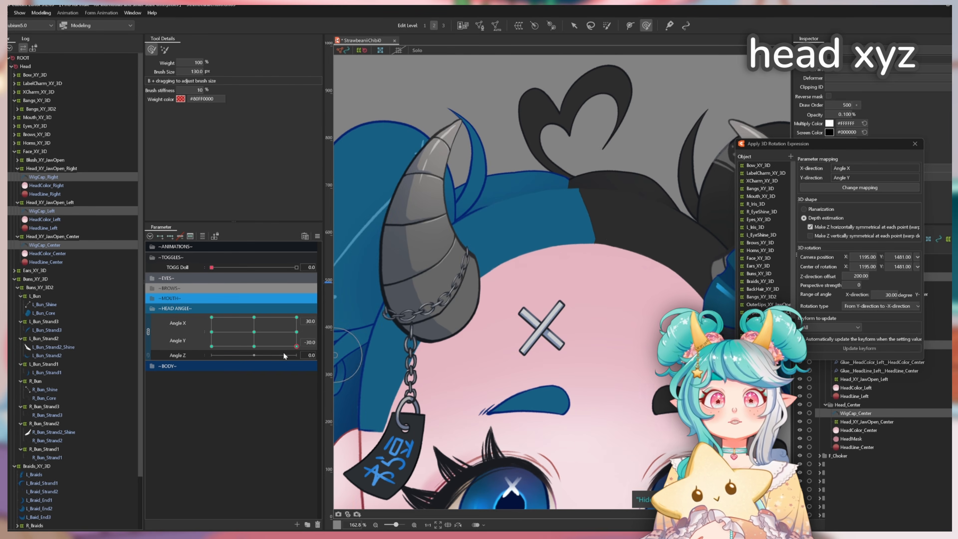
Examine the wig caps and back hair across the Angle X and Angle Y extremes.
drag(297, 346, 296, 332)
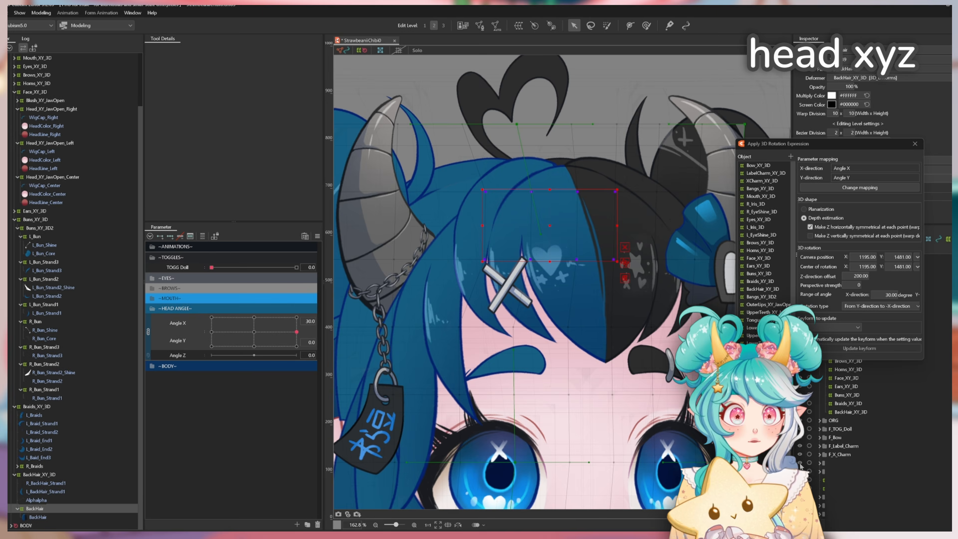
drag(275, 338, 252, 346)
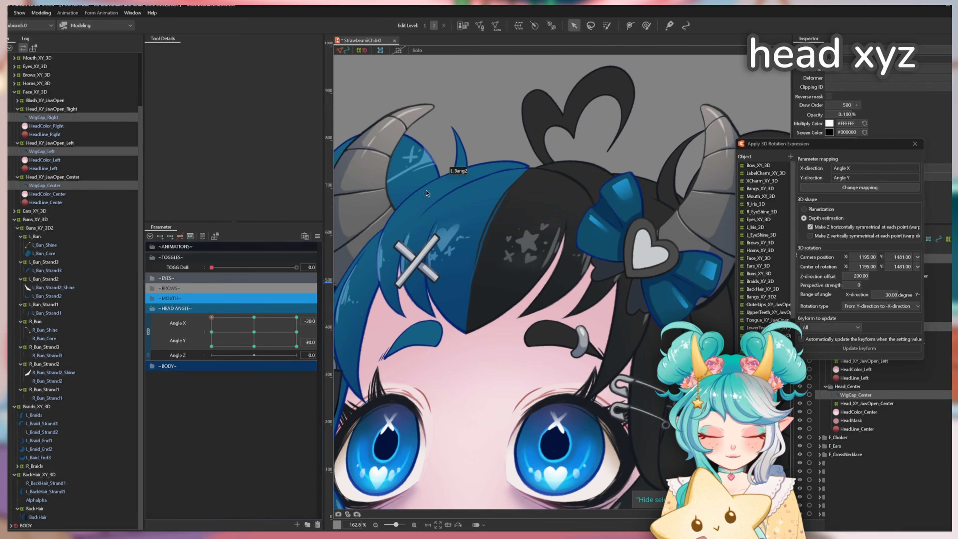
drag(252, 346, 211, 346)
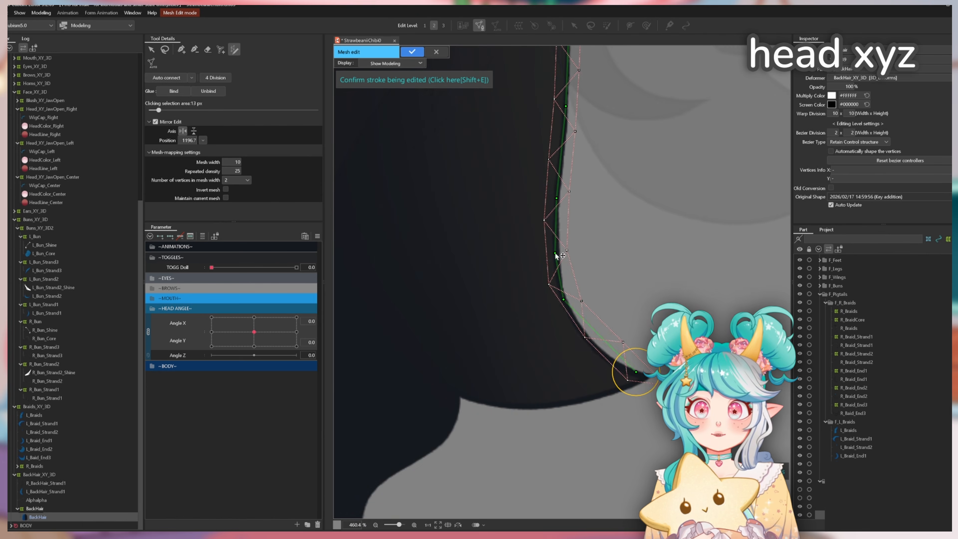
Extend the mesh-mapping stroke along the BackHair mesh's edge with a mesh width of 10.
click(606, 246)
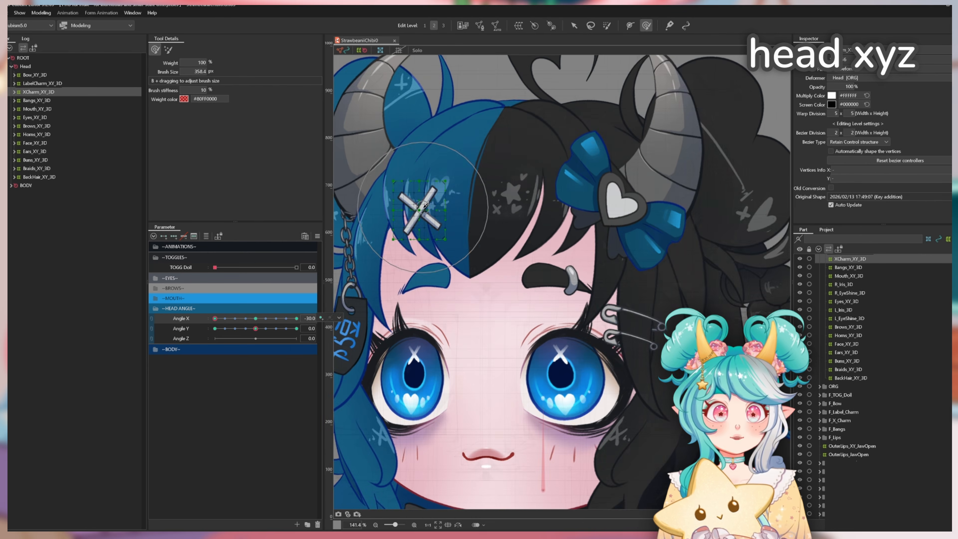
Test the XCharm_XY_3D deformer's movement along Angle X and Angle Y.
drag(215, 318, 248, 331)
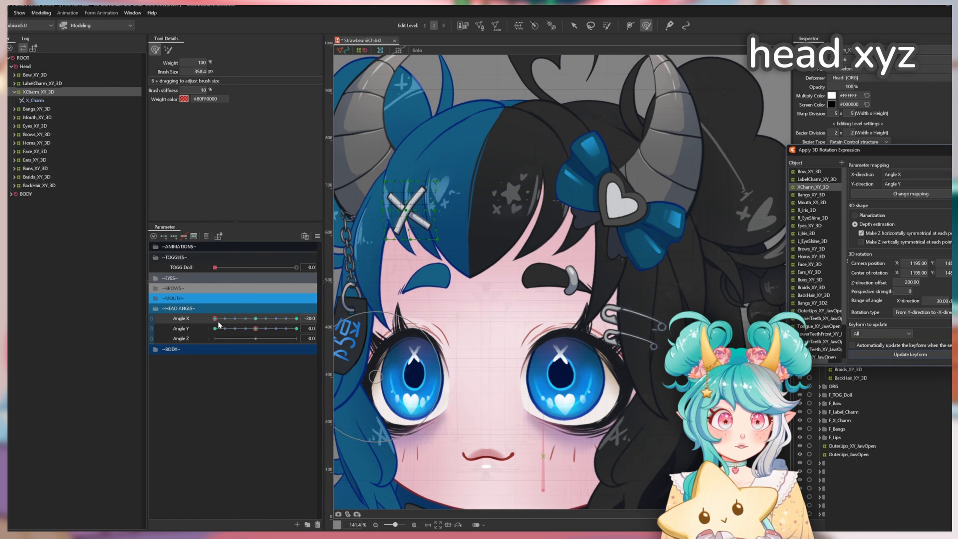
mouse_move(264, 328)
mouse_down()
mouse_move(287, 321)
mouse_move(278, 317)
mouse_up()
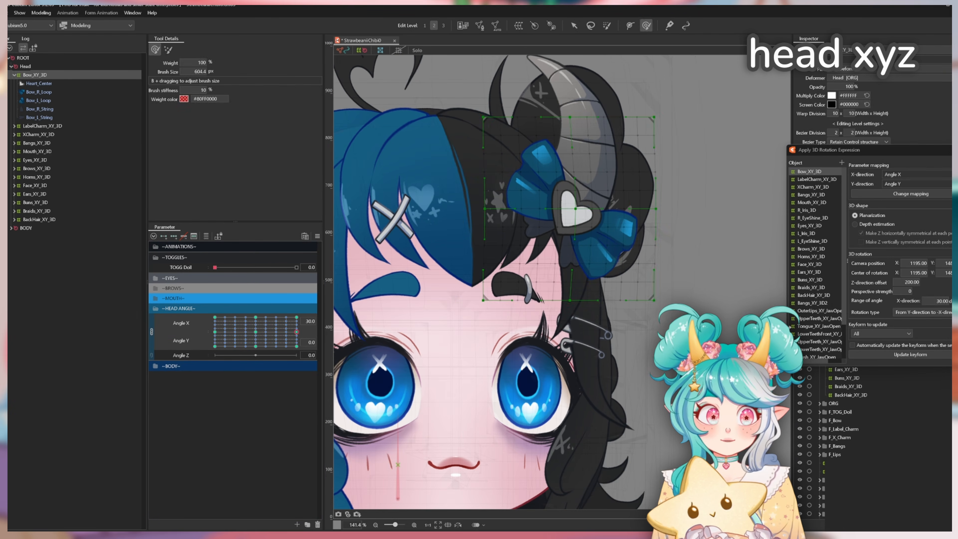
Return Angle X to 0, update the 3D rotation keyforms of Bow_XY_3D and select that deformer.
drag(297, 317, 255, 317)
click(911, 355)
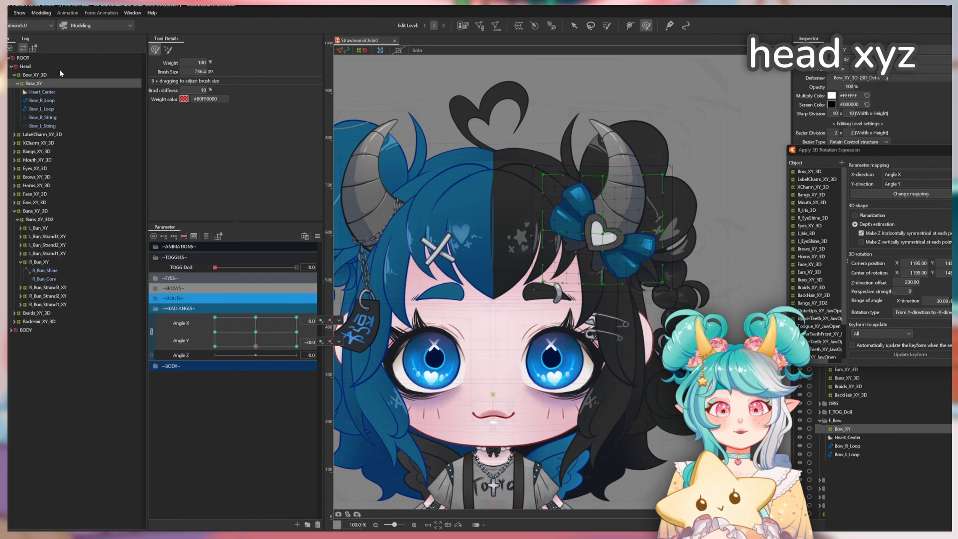
click(35, 74)
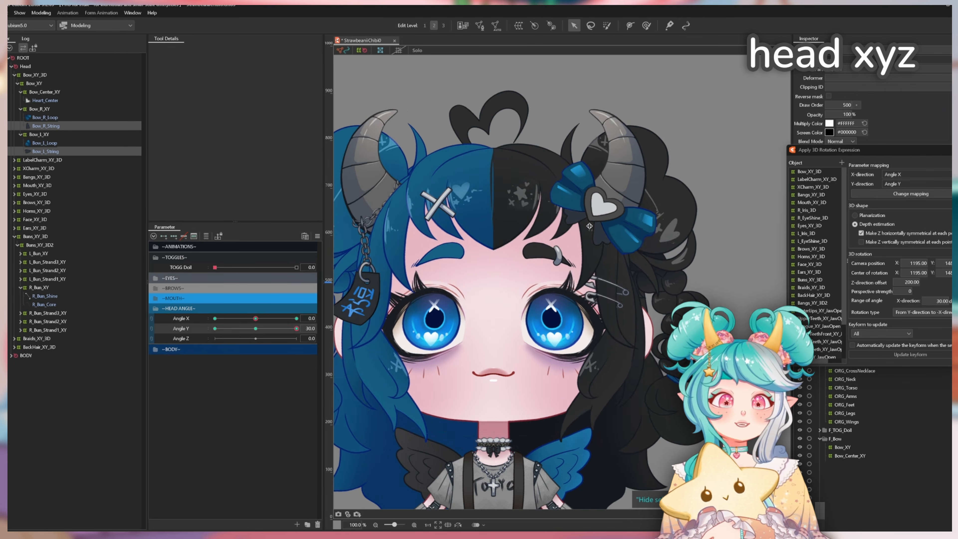
Select the Bow_XY deformer and test the bow's movement across Angle X and Angle Y.
click(132, 117)
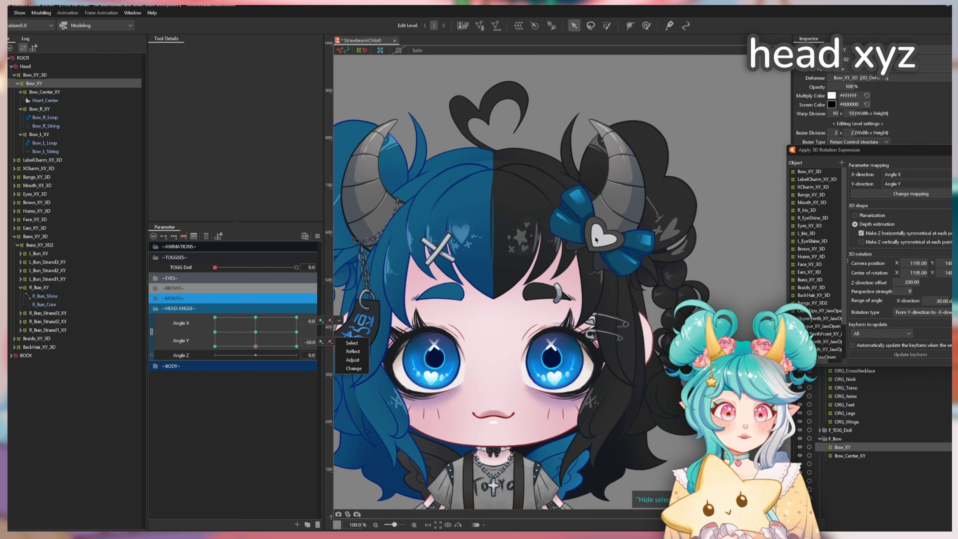
mouse_move(249, 334)
mouse_down()
mouse_move(241, 332)
mouse_move(256, 329)
mouse_up()
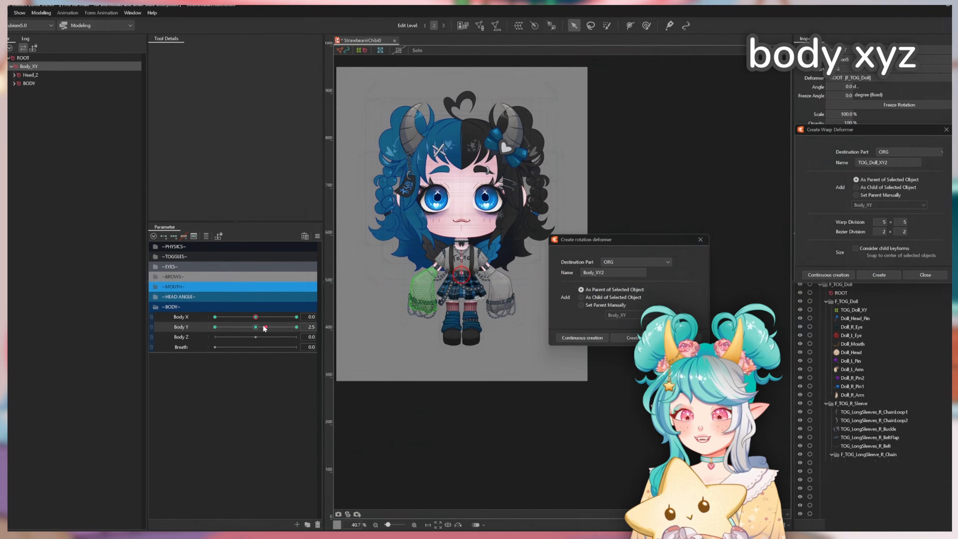
Return Body Y to 0 and reshape the Torso_XY deformer at Body X -10 with the deform brush.
mouse_move(264, 328)
mouse_down()
mouse_move(252, 347)
mouse_move(255, 328)
mouse_up()
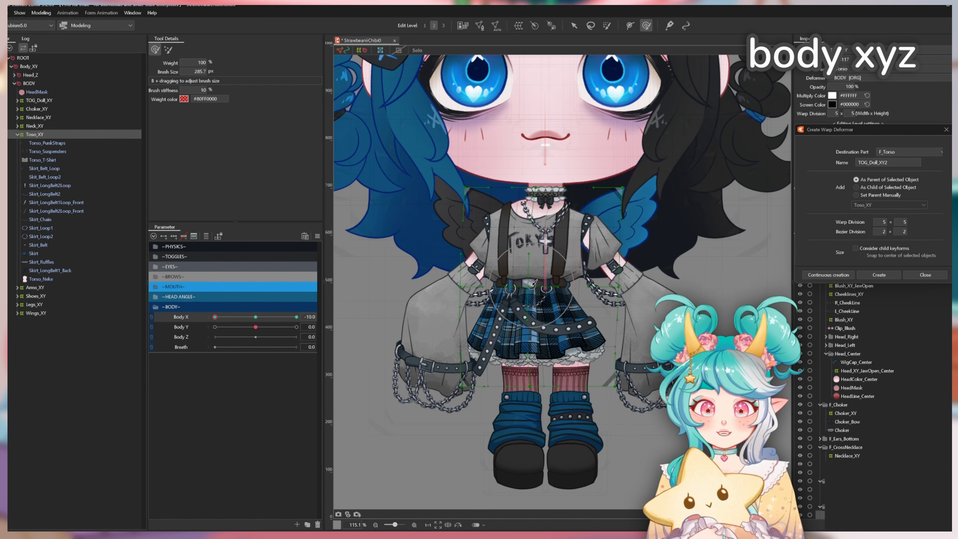
scroll(517, 292, up, 3)
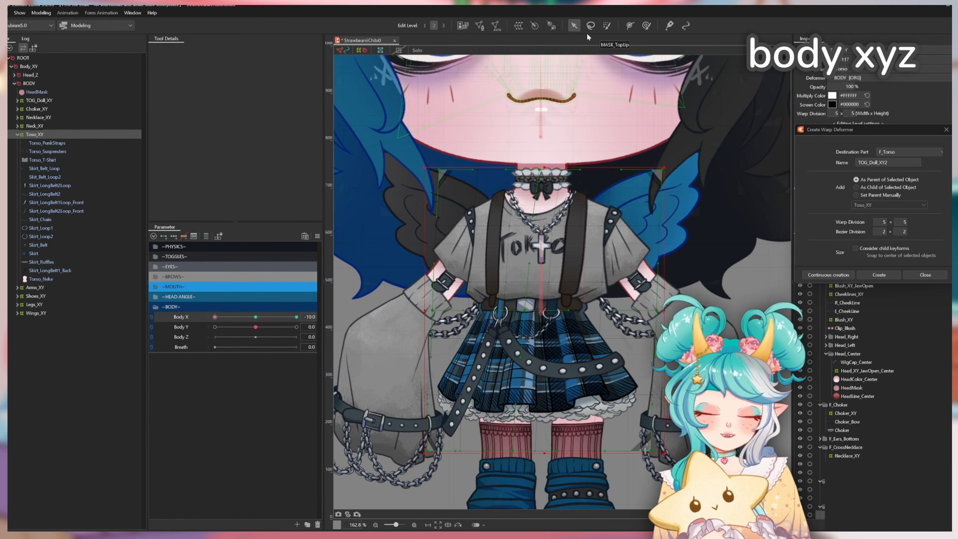
drag(544, 312, 551, 311)
mouse_move(222, 320)
mouse_down()
mouse_move(314, 325)
mouse_move(217, 323)
mouse_up()
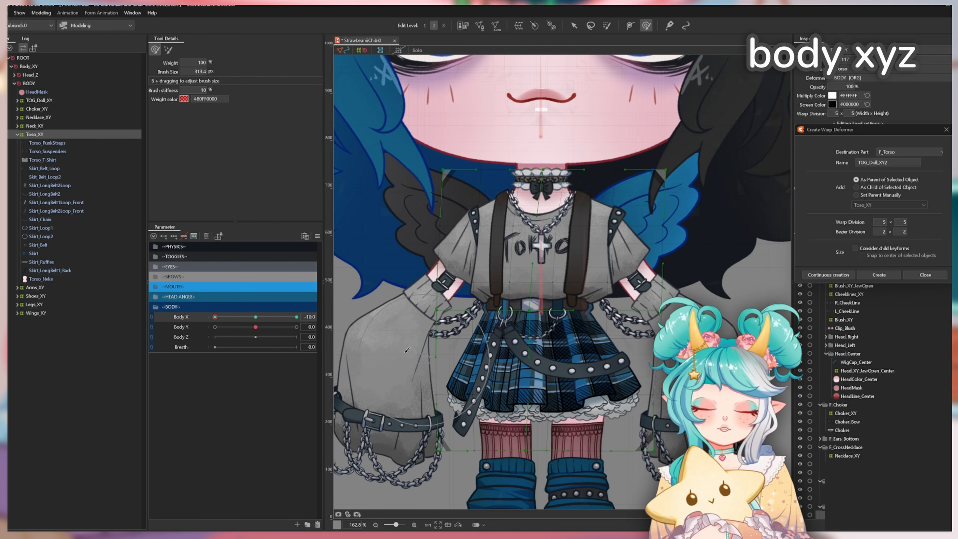
drag(406, 352, 426, 351)
key(Return)
drag(458, 243, 452, 257)
drag(453, 257, 448, 257)
Set Body Y to -10 and reshape the Torso_XY deformer for that keyform.
mouse_move(215, 317)
mouse_down()
mouse_move(297, 336)
mouse_move(256, 318)
mouse_move(215, 326)
mouse_up()
scroll(524, 234, down, 2)
click(17, 287)
click(39, 296)
click(34, 134)
key(v)
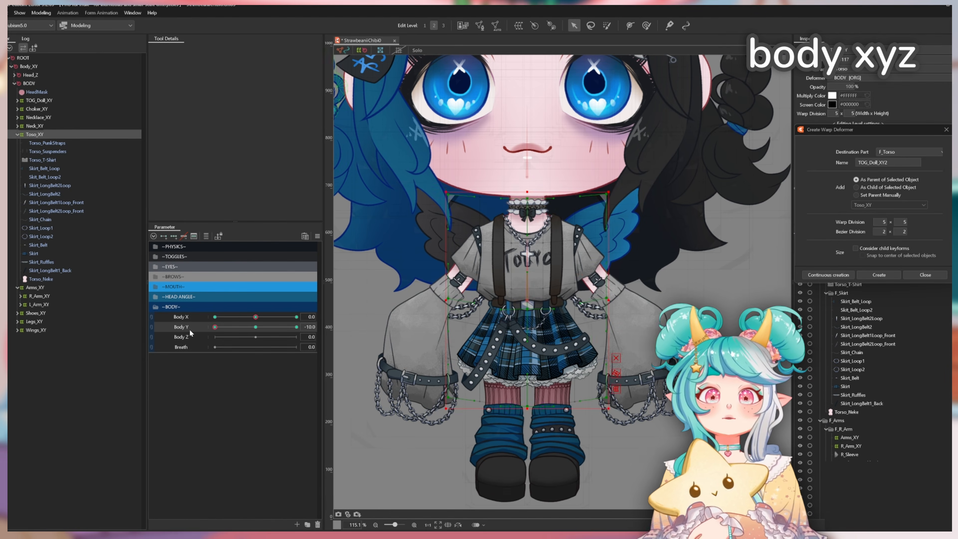
scroll(536, 285, up, 3)
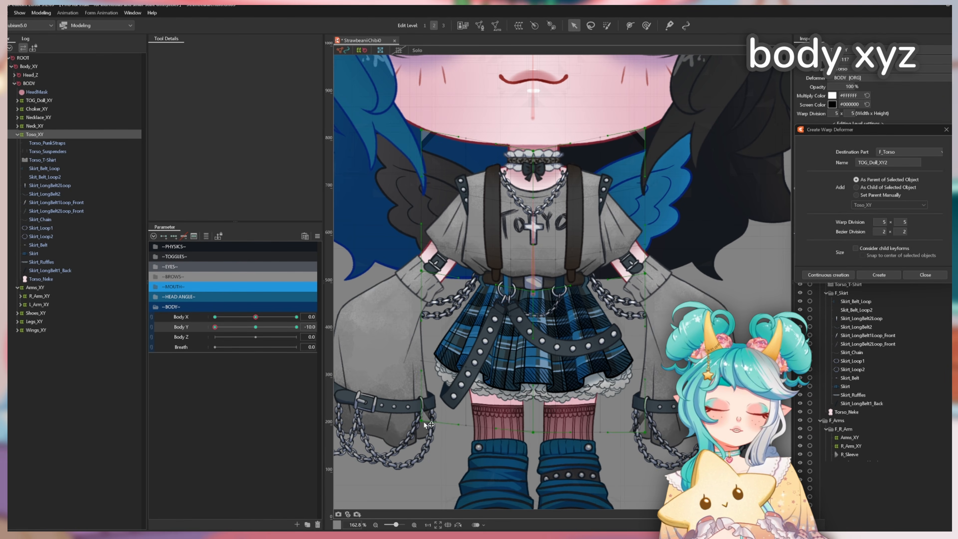
key(ctrl+t)
key(Return)
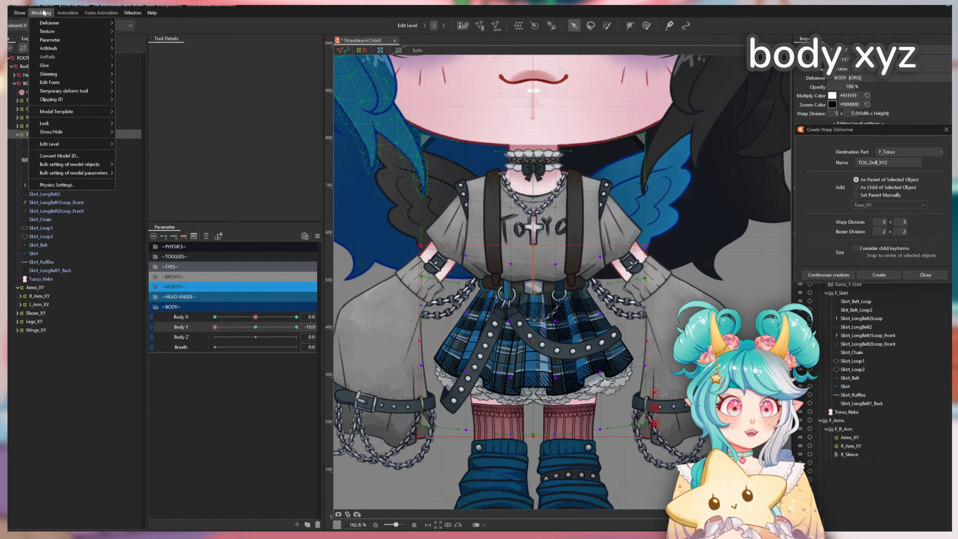
Set Body Y to 10 and reshape the Torso_XY deformer for that keyform.
drag(215, 327, 296, 327)
key(ctrl+t)
key(Return)
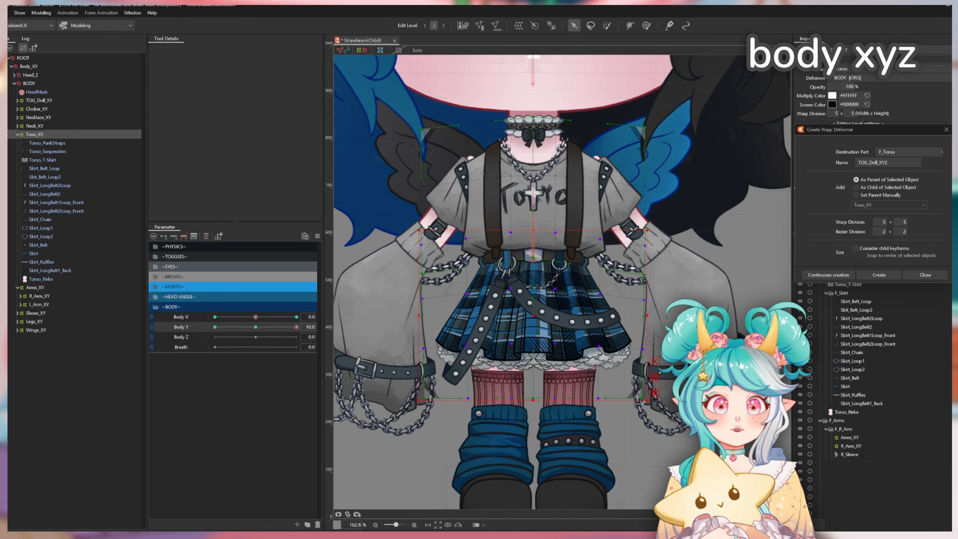
click(41, 13)
drag(296, 327, 331, 346)
click(63, 77)
click(436, 61)
key(ctrl+t)
click(437, 61)
scroll(402, 341, down, 3)
key(Escape)
key(ctrl+z)
scroll(520, 323, up, 3)
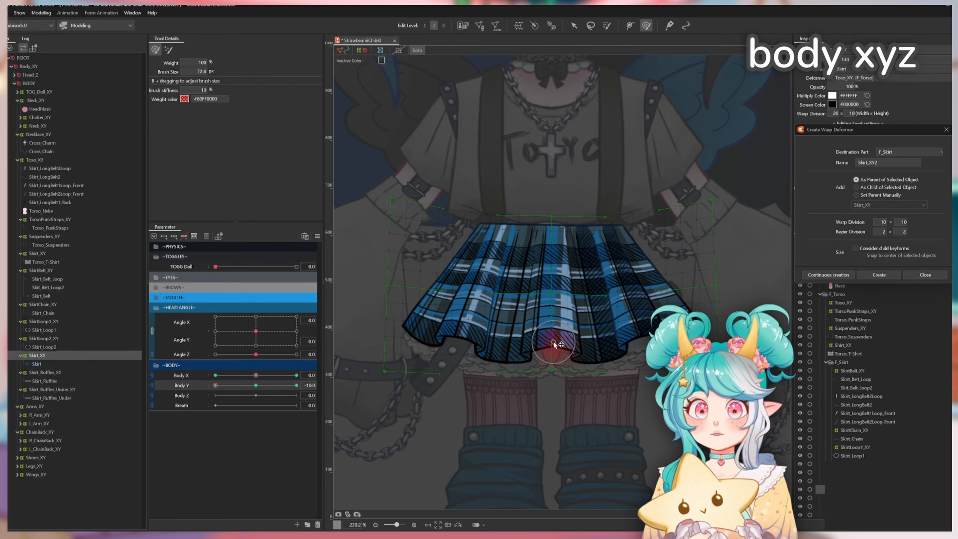
Shape the isolated Skirt_XY deformer at Body Y -10 with the deform brush and test its movement along Body Y.
scroll(597, 360, up, 5)
scroll(597, 360, down, 2)
drag(297, 385, 211, 397)
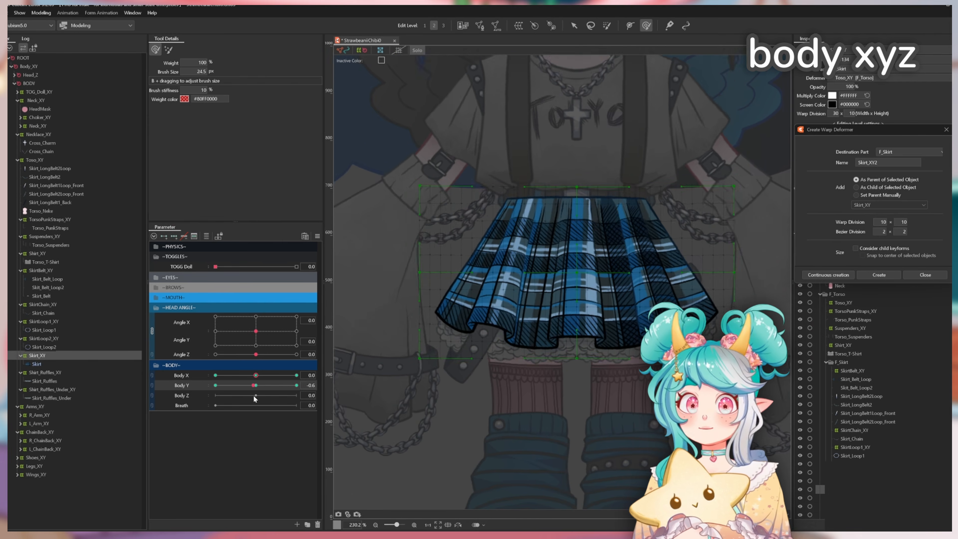
Show the whole model again and reshape the Skirt_Ruffles_XY deformer at Body Y -10, then set Body Y to 10.
click(417, 51)
click(64, 389)
ctrl+click(56, 373)
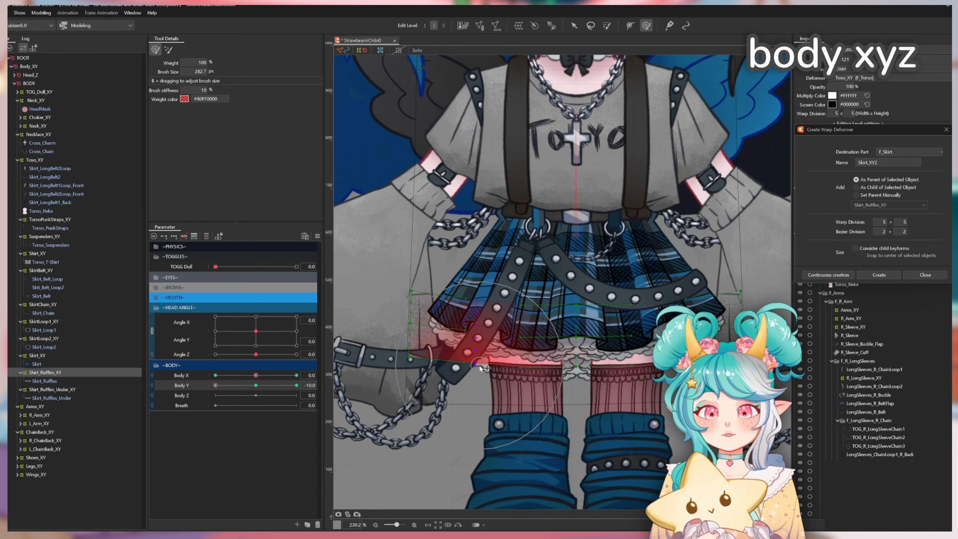
click(573, 26)
click(296, 386)
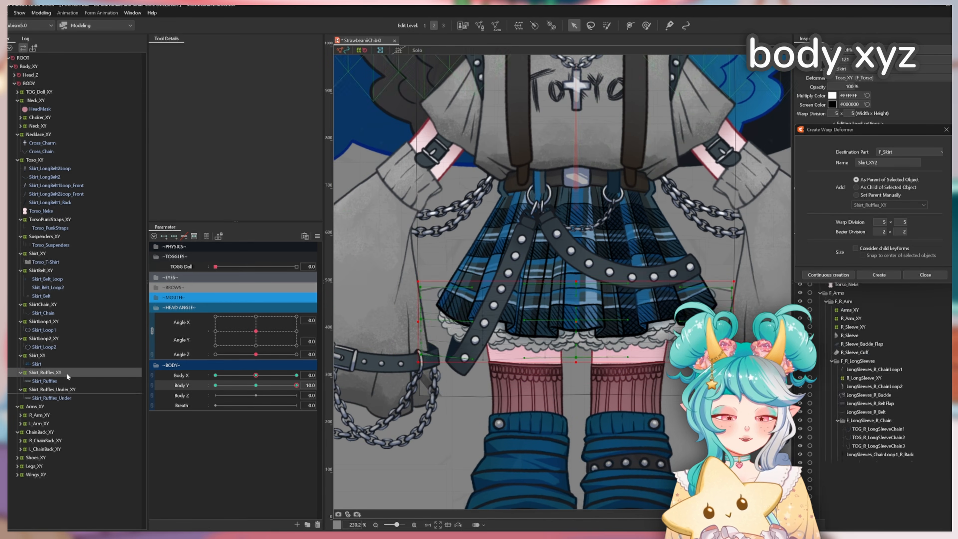
Adjust the Skirt_Ruffles_XY and Skirt_Ruffles_Under_XY deformers at Body Y -10 and 10.
click(45, 389)
key(b)
click(215, 385)
click(45, 372)
click(417, 50)
click(45, 390)
click(296, 385)
click(45, 373)
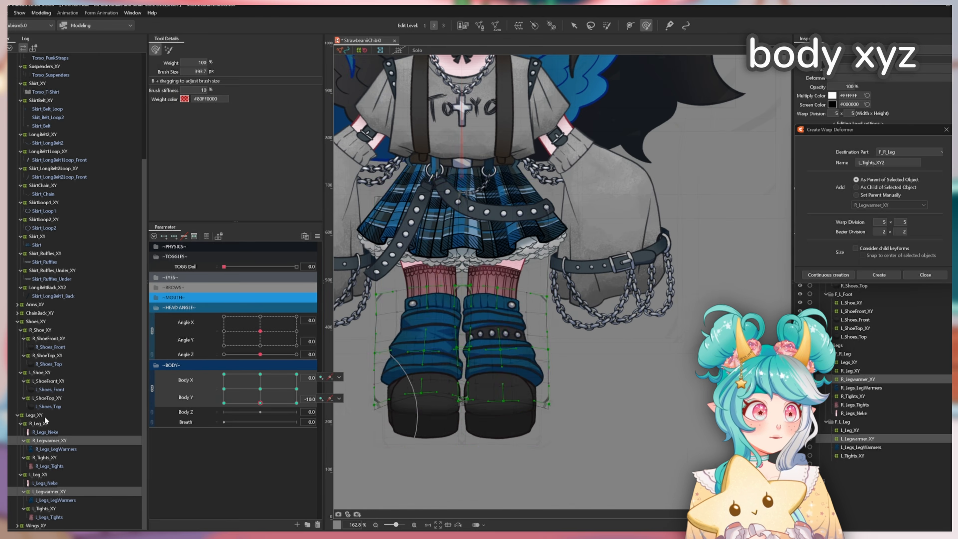
Check the legs, legwarmers and shoes across Body X and Body Y and return both parameters to 0.
click(45, 417)
ctrl+click(36, 321)
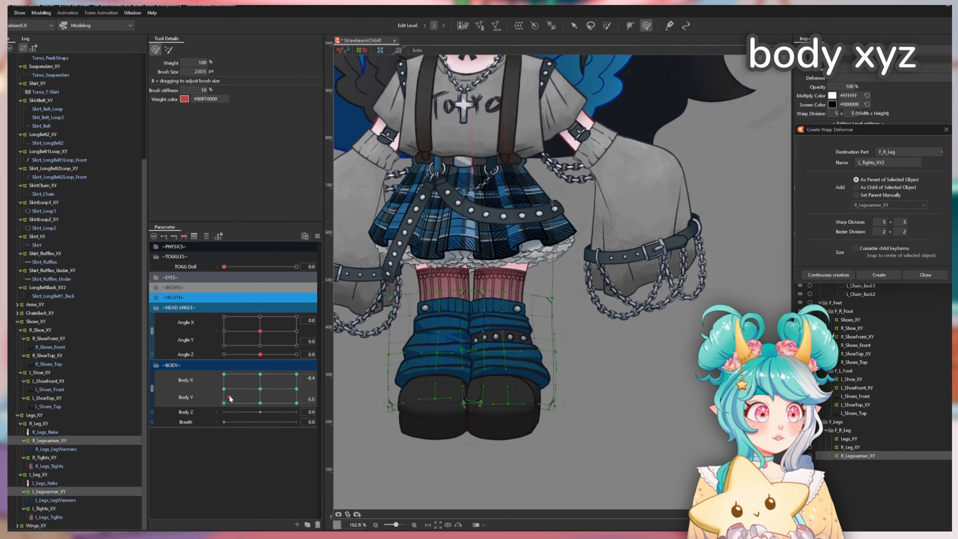
drag(230, 399, 261, 389)
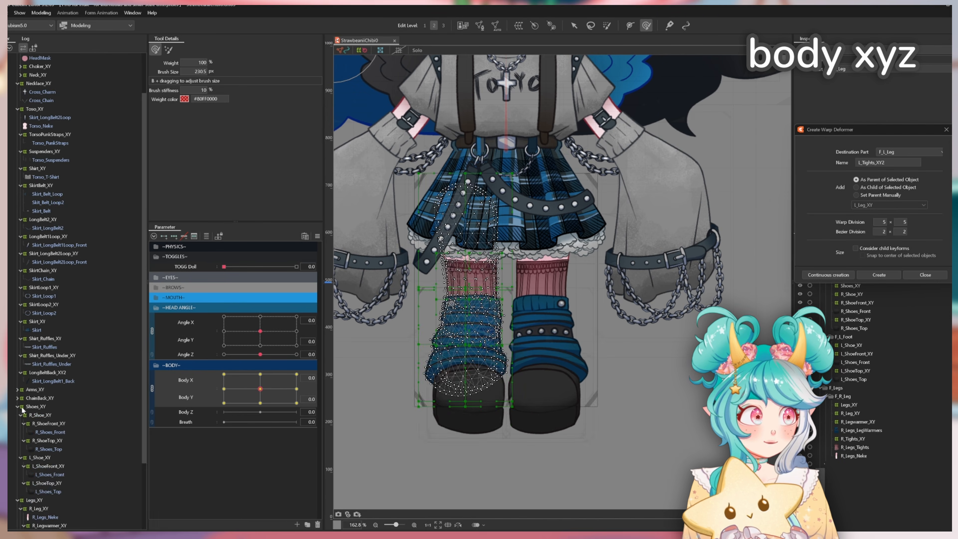
click(40, 372)
ctrl+click(118, 490)
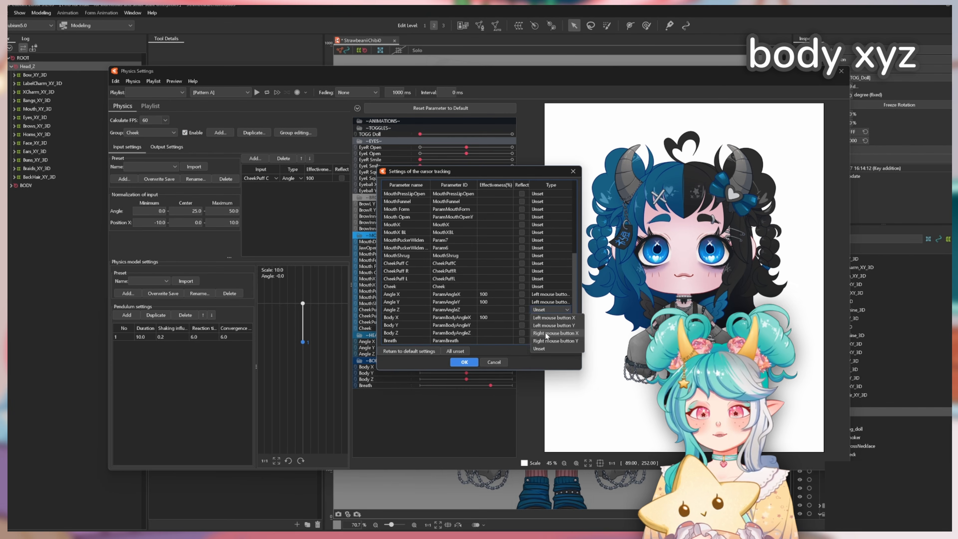
key(Escape)
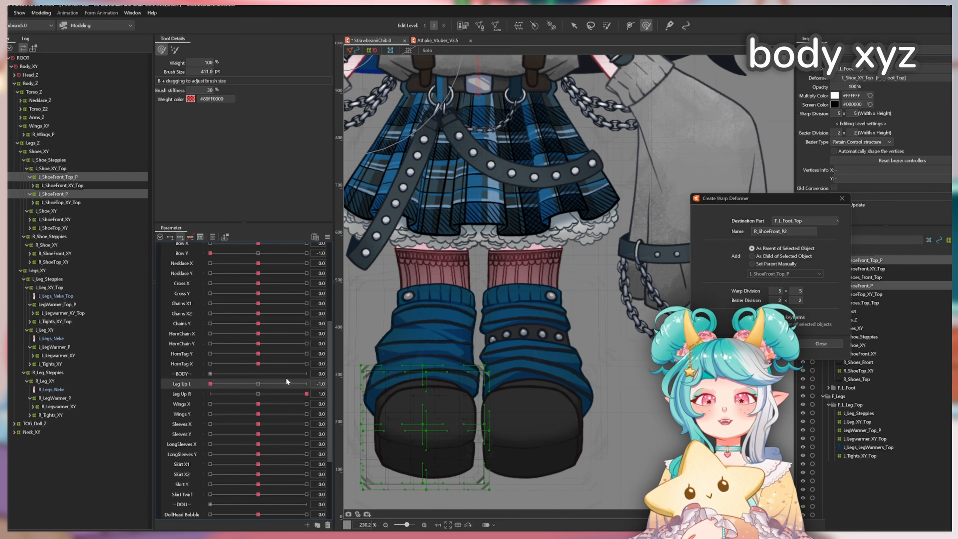
Select the left shoe's deformers, including L_ShoeFront_P and L_ShoeFront_Top_P, at Leg Up L -1.
click(57, 245)
click(57, 253)
ctrl+click(62, 193)
ctrl+click(62, 176)
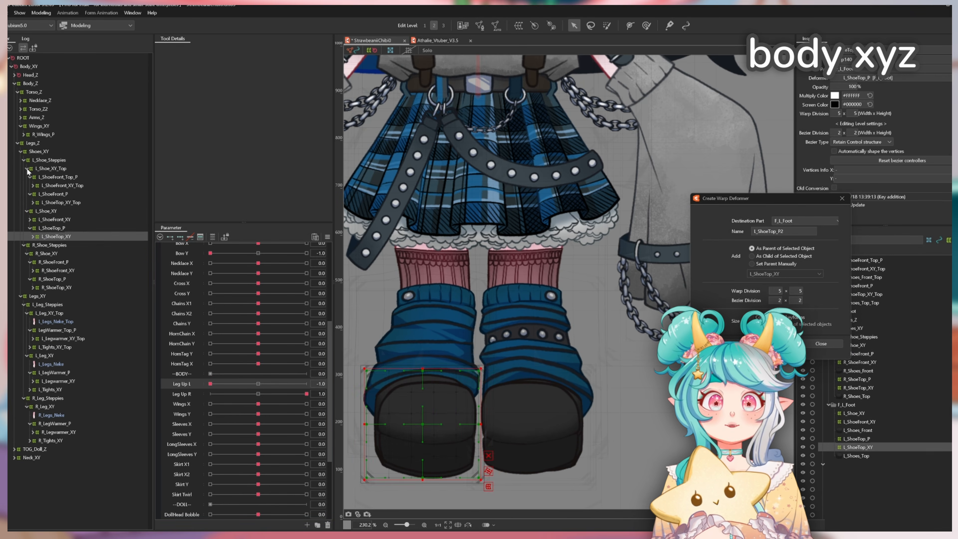
Expand the left shoe's deformer hierarchy and test-move its shoe parts to identify them, undoing each move.
click(28, 169)
click(36, 185)
click(30, 177)
click(29, 211)
click(29, 177)
click(42, 203)
drag(423, 420, 588, 406)
key(ctrl+z)
click(62, 219)
drag(425, 426, 642, 376)
key(ctrl+z)
key(ctrl+z)
key(ctrl+z)
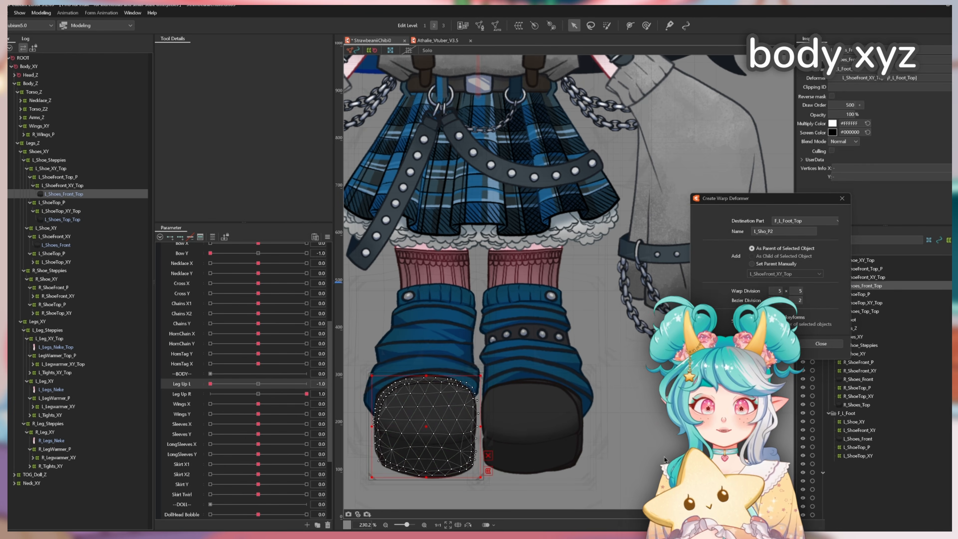
click(30, 177)
click(51, 236)
drag(423, 420, 599, 417)
key(ctrl+z)
Rename the upper shoe-top deformer L_ShoeTop_Top_P and begin a left shoe-front deformer name with L_ShoeFront_.
click(51, 185)
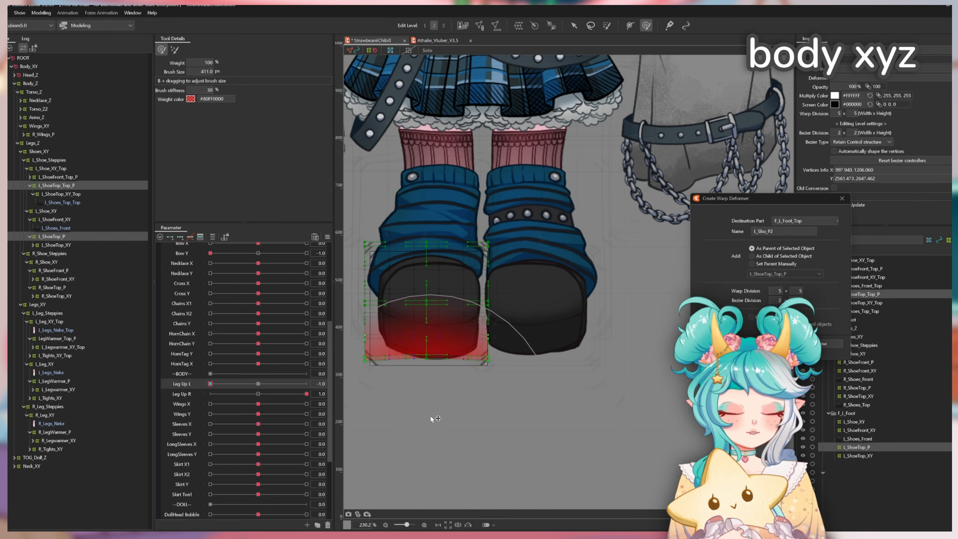
text(L_ShoeFront_)
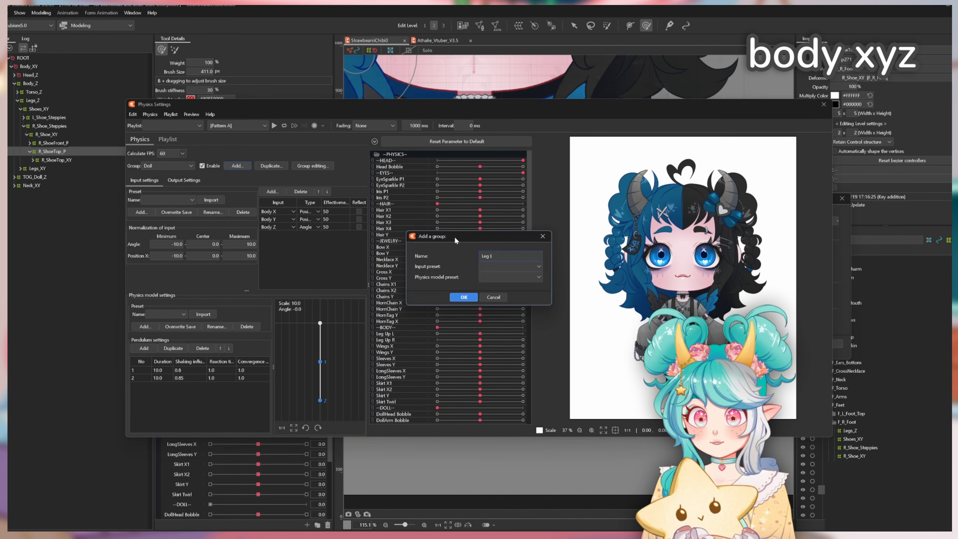
Add a physics group named Leg L, switch between groups and test the Leg Up physics on the model preview.
key(Return)
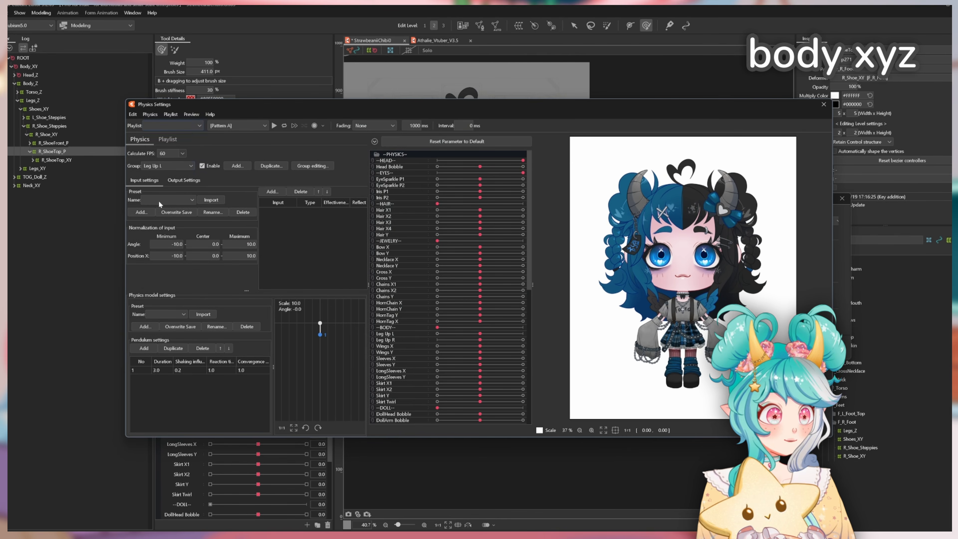
click(167, 166)
click(166, 264)
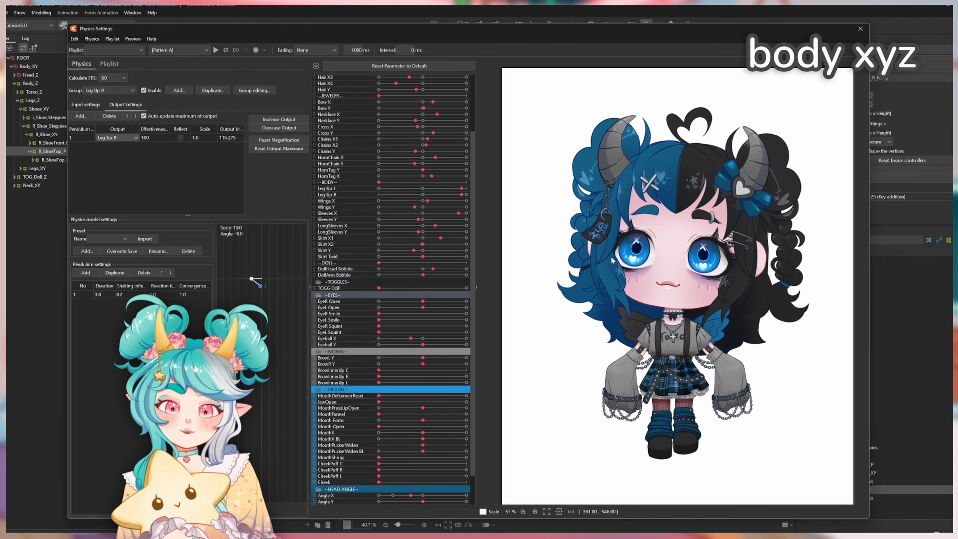
drag(612, 260, 643, 270)
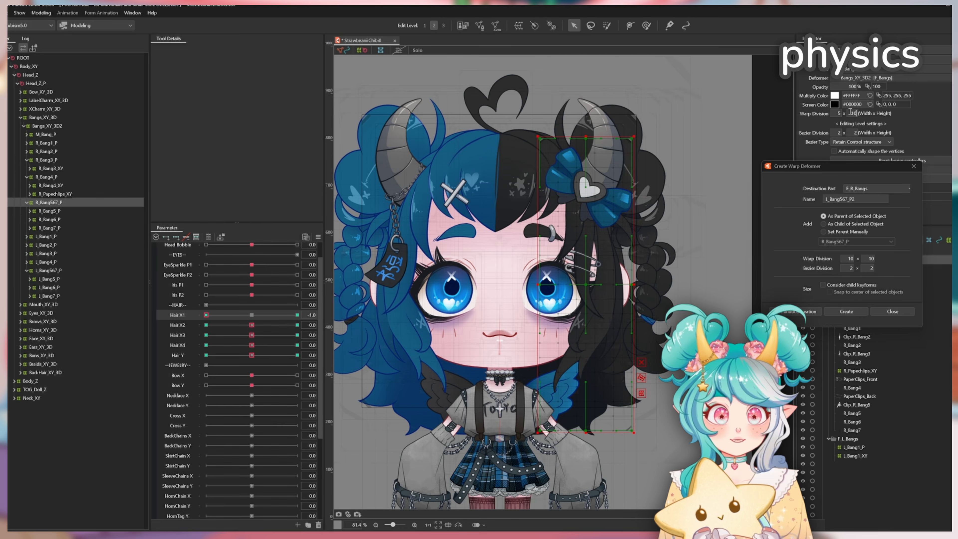
Set the R_Bang567_P deformer's warp division to 10 and select R_Bang6_P.
text(10)
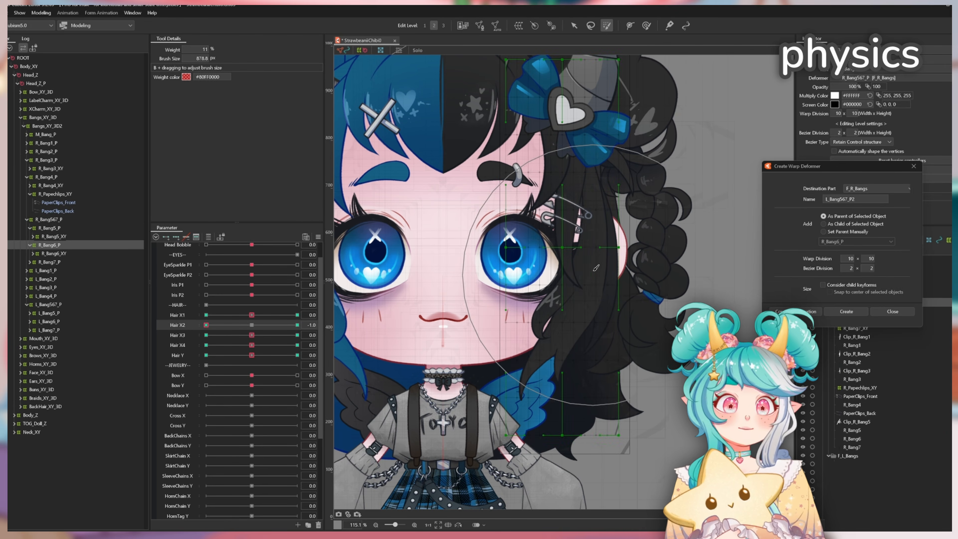
click(73, 245)
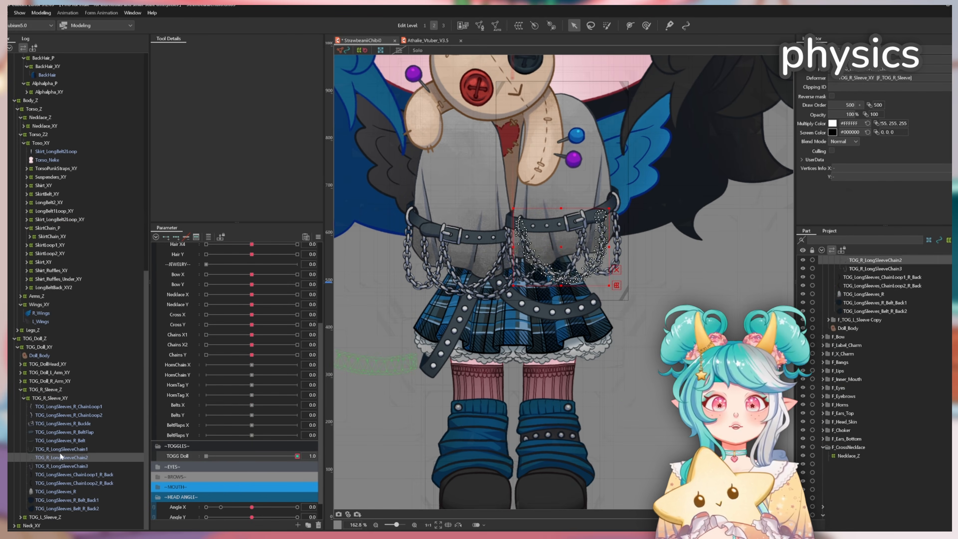
Number the right long sleeve's three chain deformers as TOG_R_LongSleeveChain1_P to TOG_R_LongSleeveChain3_P and collapse their hierarchy.
click(75, 500)
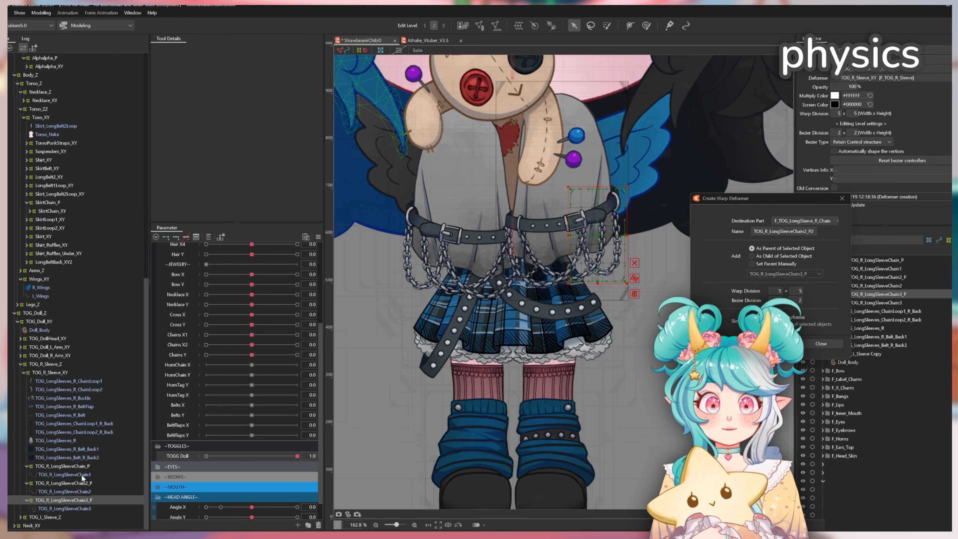
double_click(75, 466)
double_click(66, 483)
double_click(62, 503)
click(21, 373)
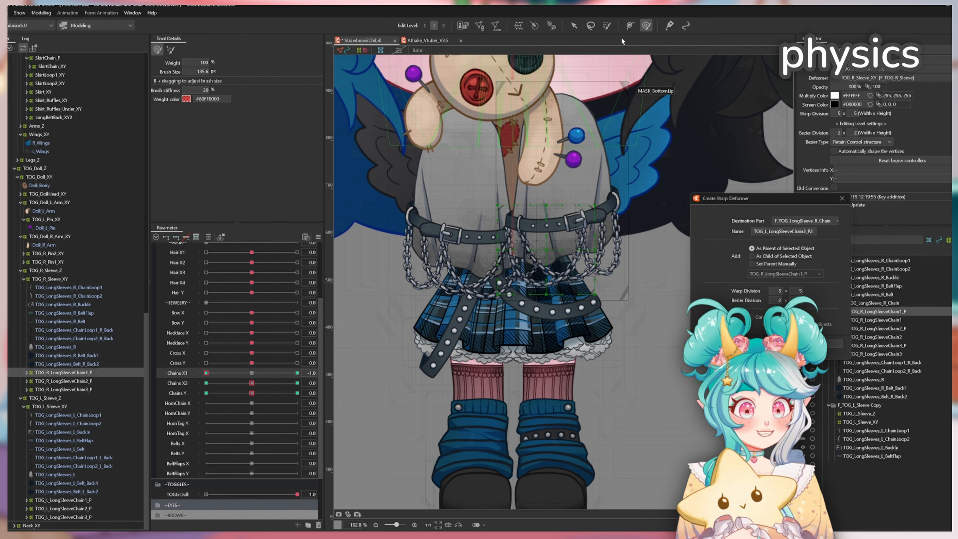
Shape the right long-sleeve chain deformers at Chains X1 -1 and select TOG_L_LongSleeveChain1_P to TOG_L_LongSleeveChain3_P.
click(64, 381)
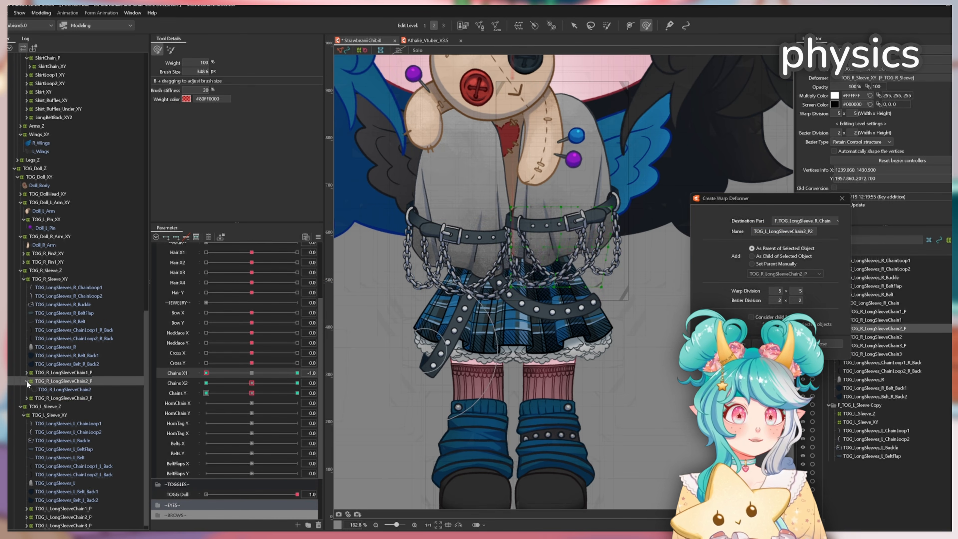
click(64, 389)
shift+click(63, 373)
click(64, 500)
shift+click(64, 517)
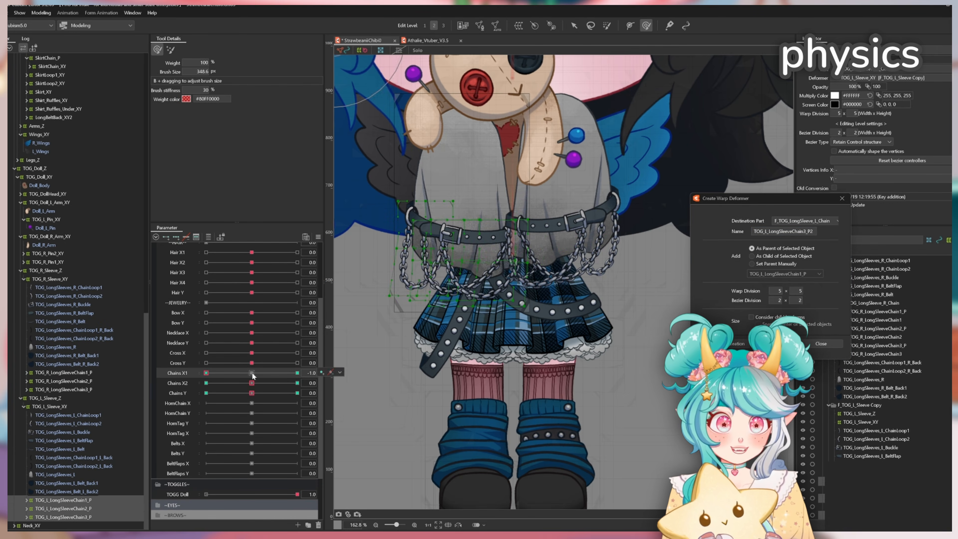
Set up the sleeve chain keyforms on Chains X1 and Chains X2 and return Chains X2 to 0.
scroll(234, 373, down, 1)
click(318, 237)
click(355, 299)
click(465, 349)
click(205, 352)
click(318, 237)
click(343, 301)
click(252, 352)
Set Chains Y to 1 and shape the TOG_R_LongSleeveChain1_P to TOG_R_LongSleeveChain3_P deformers.
click(297, 362)
double_click(63, 373)
click(71, 389)
click(70, 398)
click(70, 389)
double_click(70, 373)
Shape the TOG_L_LongSleeveChain1_P to TOG_L_LongSleeveChain3_P deformers at Chains Y -1 with the deform brush.
click(70, 500)
click(70, 508)
double_click(77, 517)
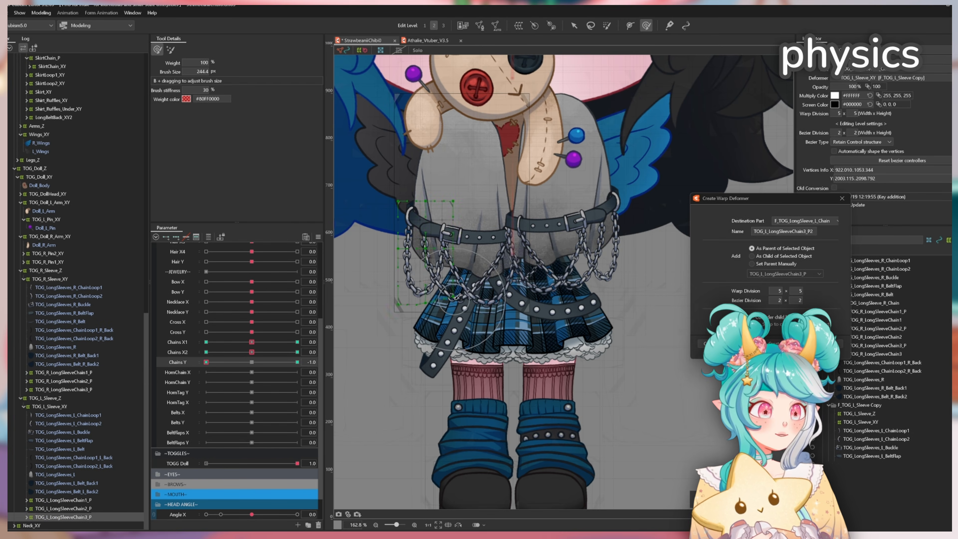
click(77, 509)
click(77, 500)
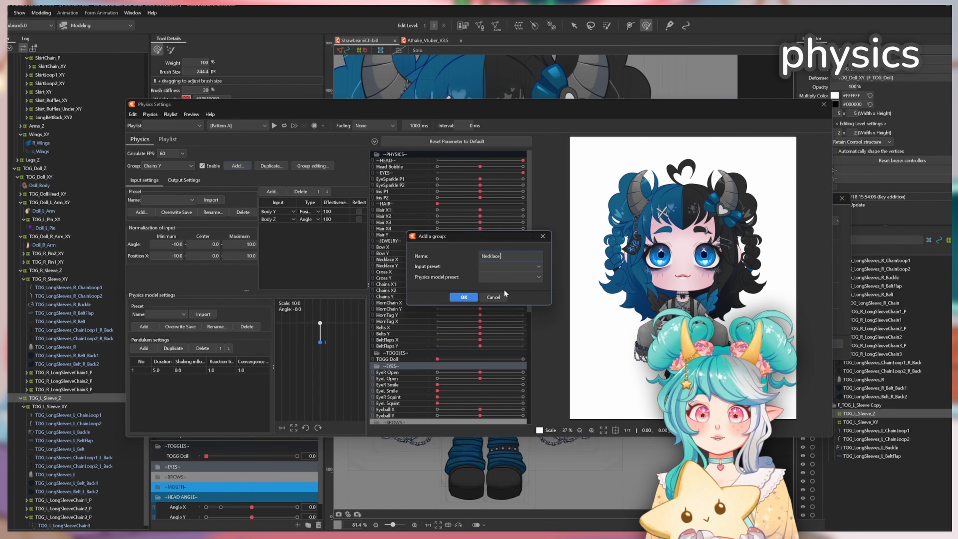
Add a physics group named Necklace, choose its input and assign its output parameter.
key(Return)
click(293, 212)
click(308, 220)
click(184, 180)
click(194, 213)
click(171, 285)
scroll(672, 320, up, 4)
click(139, 191)
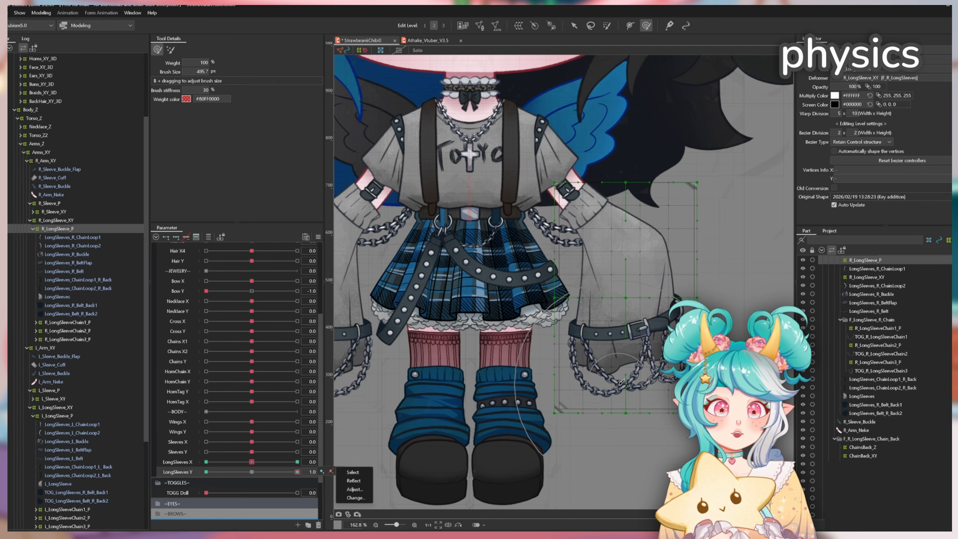
Test the R_LongSleeve_P deformer's movement along LongSleeves Y.
drag(207, 471, 280, 480)
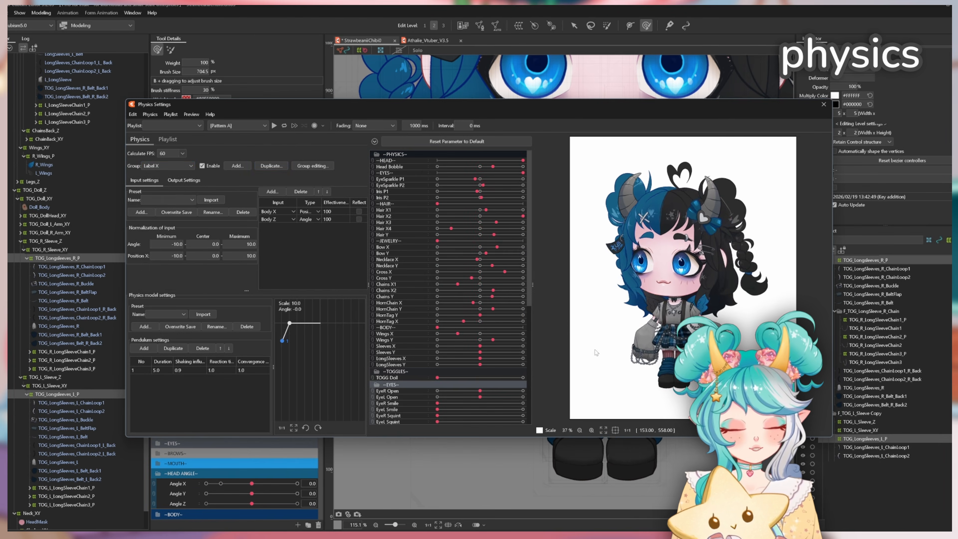
Assign LongSleeves X as the output of the LongSleeves X physics group and set its pendulum duration to 10.
click(175, 213)
click(166, 251)
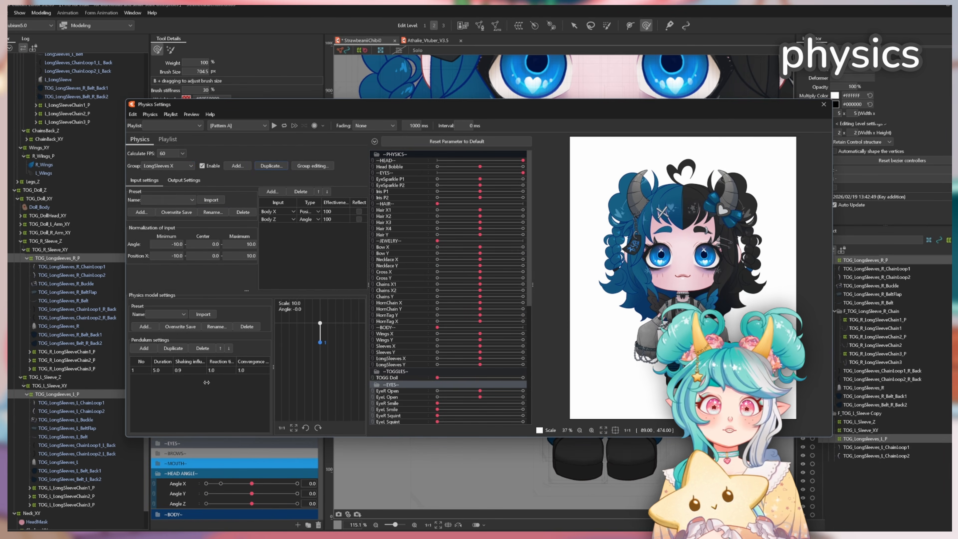
click(176, 213)
scroll(173, 323, down, 5)
click(170, 279)
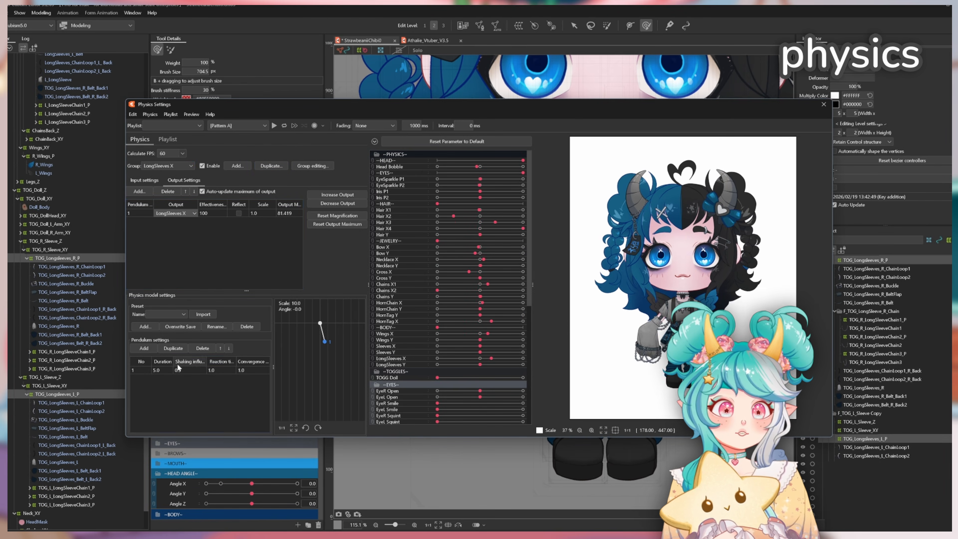
double_click(162, 370)
text(10)
key(Return)
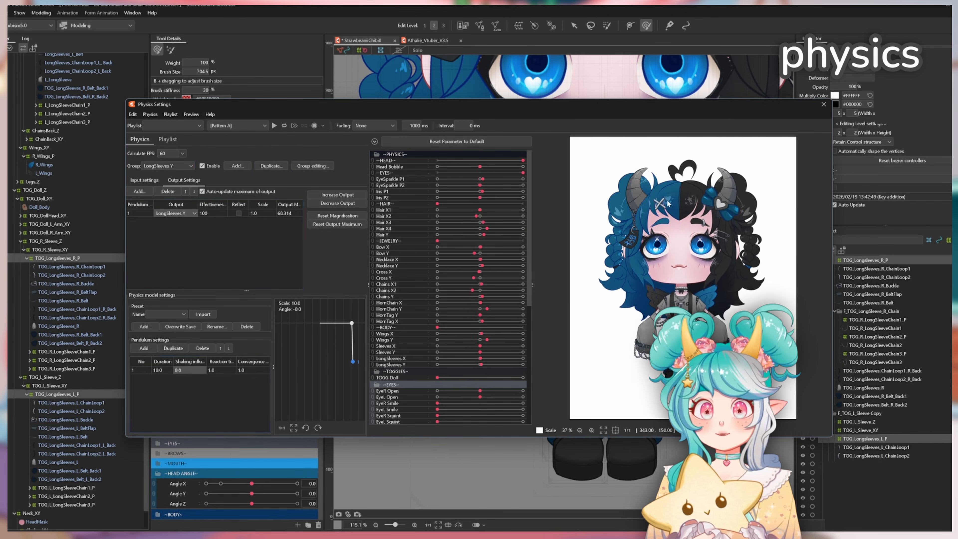
Switch to the Sleeves X physics group, assign Sleeves X as its output, and duplicate the group as Sleeves Y.
click(167, 165)
click(163, 272)
click(175, 213)
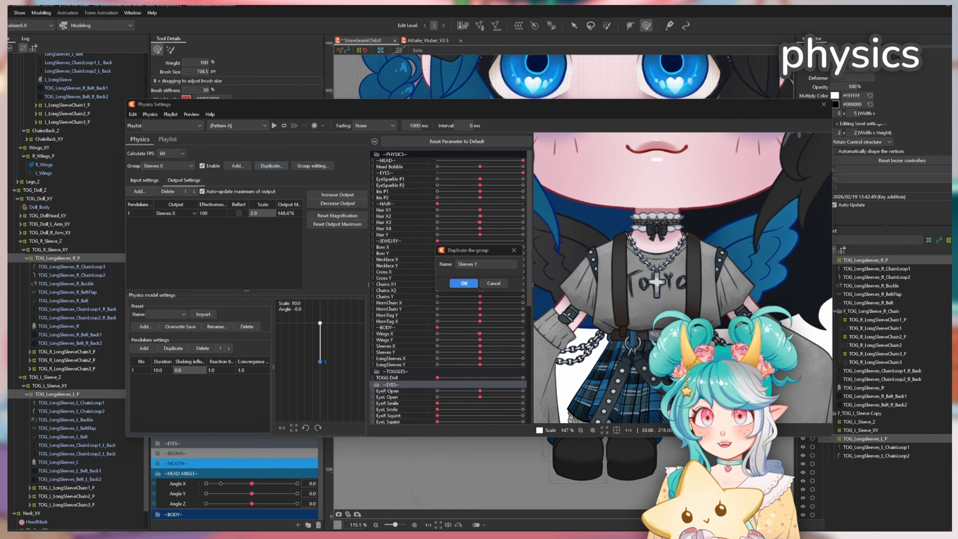
click(464, 283)
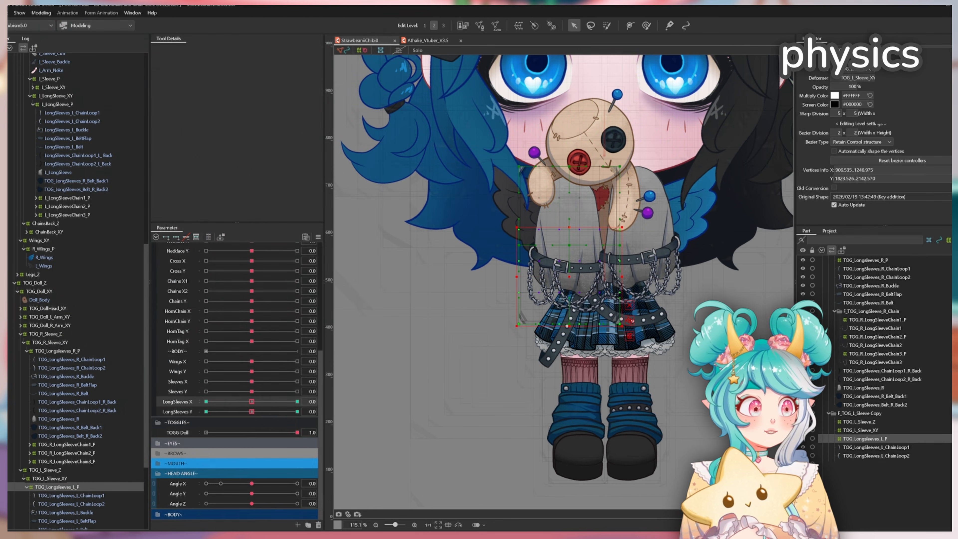
Shape the TOG_Longsleeves_R_P and TOG_Longsleeves_L_P deformers at both ends of LongSleeves Y with the deform brush.
click(297, 412)
click(637, 234)
click(646, 25)
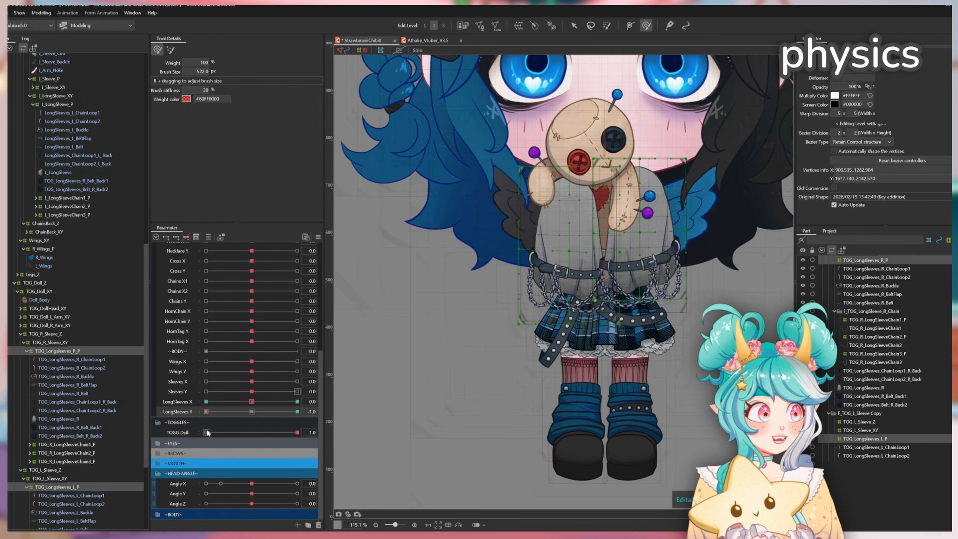
mouse_move(569, 337)
mouse_down()
mouse_move(585, 371)
mouse_move(612, 348)
mouse_up()
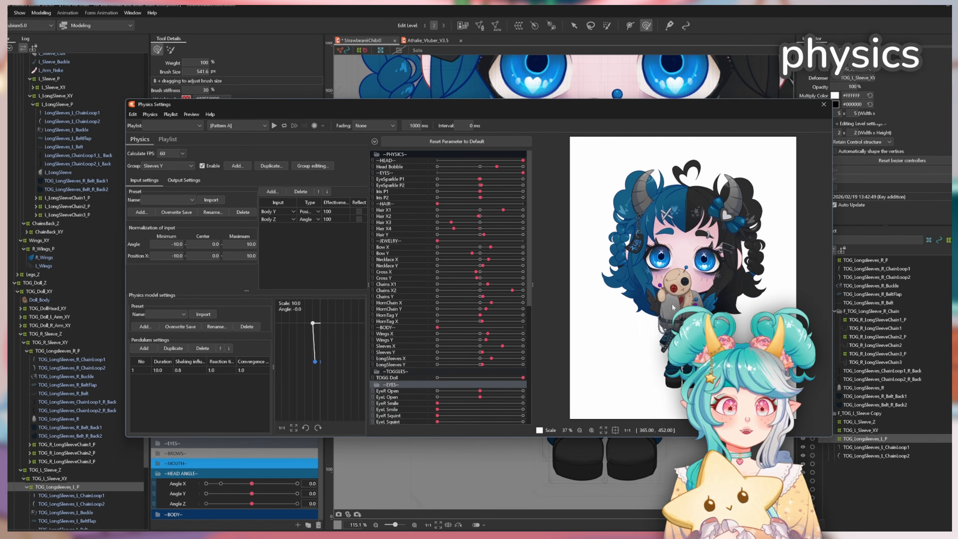
scroll(671, 272, up, 3)
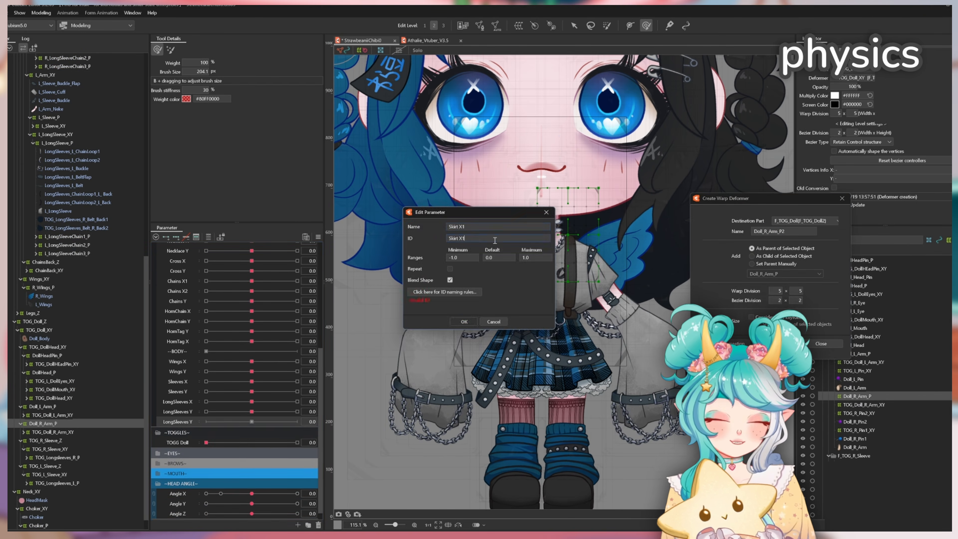
Add the blend shape parameters Skirt X1, Skirt X2, Skirt Y and Skirt Twirl below LongSleeves Y.
right_click(187, 442)
click(211, 465)
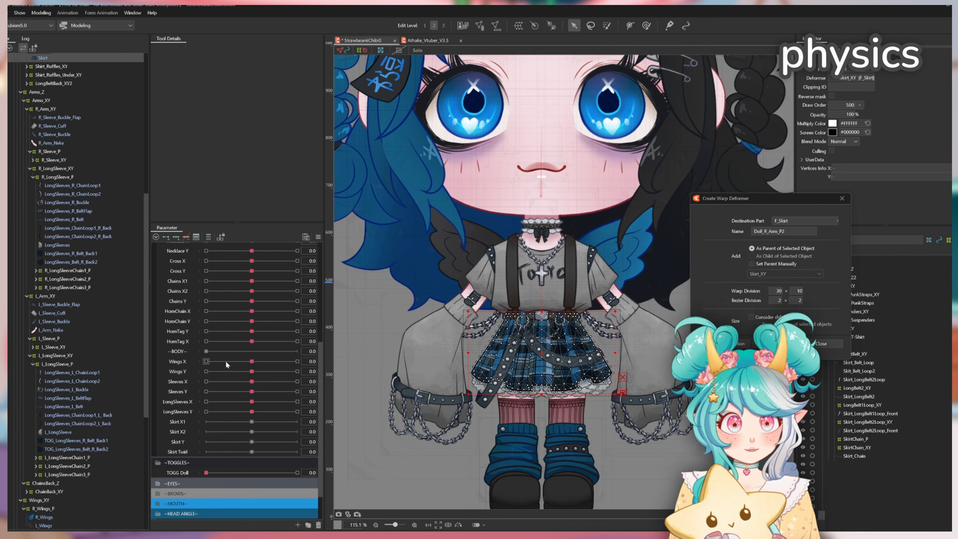
Group the skirt, ruffle and long belt deformers under a new Skirt_P warp deformer with keys on the four Skirt parameters.
scroll(542, 332, up, 2)
scroll(75, 264, up, 7)
click(20, 253)
click(43, 220)
click(60, 186)
ctrl+click(54, 177)
ctrl+click(53, 245)
ctrl+shift+click(78, 221)
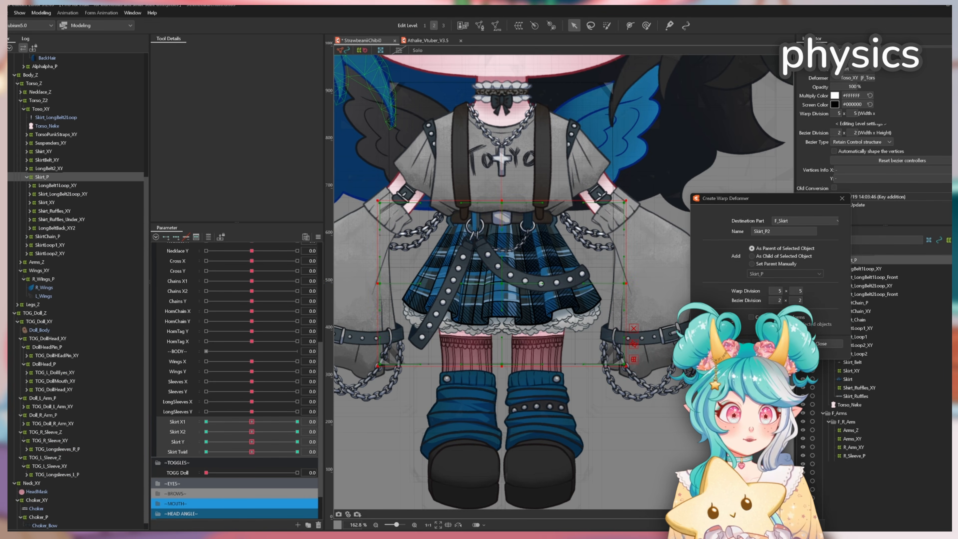
Shape the Skirt_P deformer at Skirt X1 -1 with the deform brush and return Skirt X1 to 0.
drag(623, 334, 633, 321)
click(206, 422)
key(b)
drag(487, 321, 566, 313)
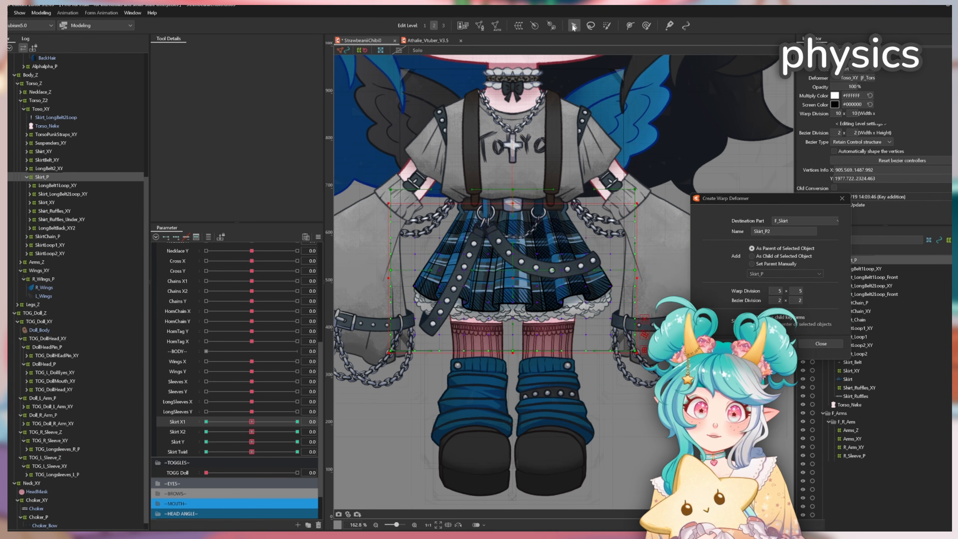
drag(645, 214, 645, 223)
drag(206, 422, 252, 421)
Move LongBelt2_XY under Skirt_P and group Skirt_XY, Skirt_Ruffles_XY and Skirt_Ruffles_Under_XY in a new Skirt2_P warp deformer.
drag(48, 168, 42, 177)
click(42, 169)
mouse_move(251, 422)
mouse_down()
mouse_move(295, 428)
mouse_move(251, 421)
mouse_up()
click(55, 211)
ctrl+click(66, 221)
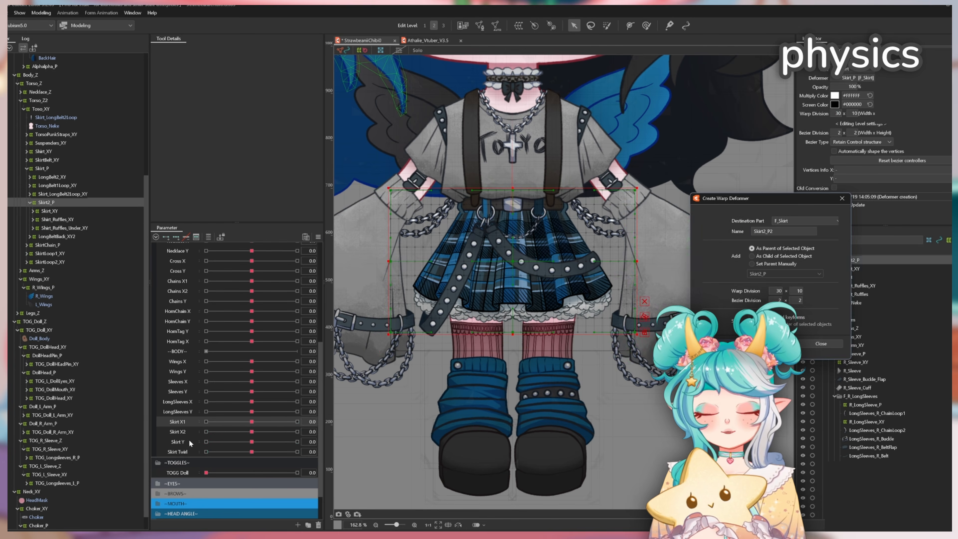
Shape the Skirt2_P deformer at both ends of Skirt X2 with the deform brush.
mouse_move(252, 432)
mouse_down()
mouse_move(205, 431)
mouse_move(351, 428)
mouse_up()
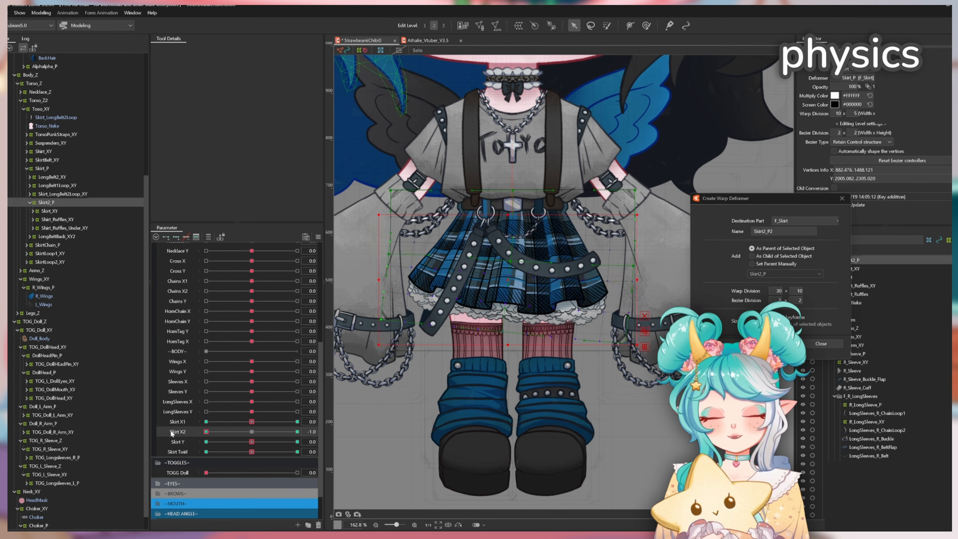
key(b)
key(Return)
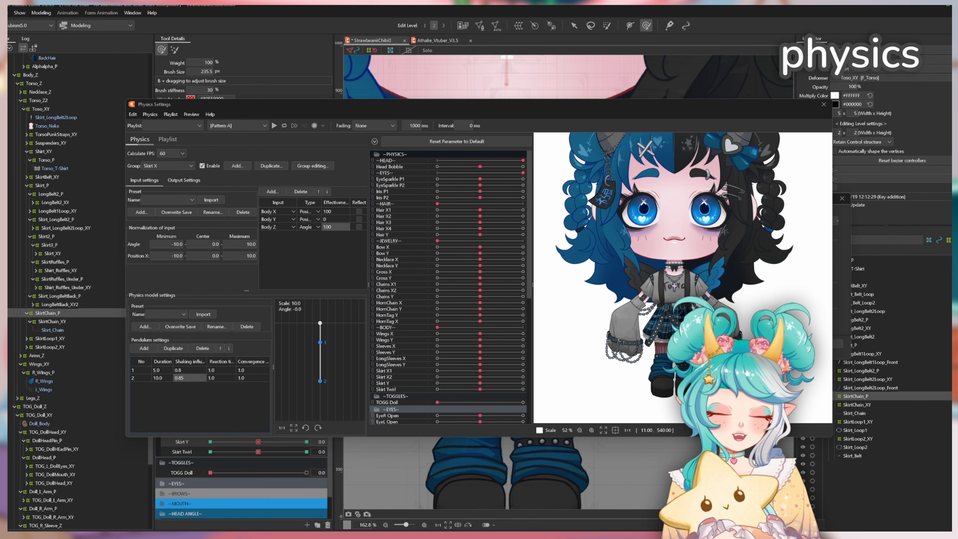
Assign an output parameter to the Skirt X physics group and test the movement on the preview model.
click(177, 214)
click(181, 261)
drag(682, 278, 678, 353)
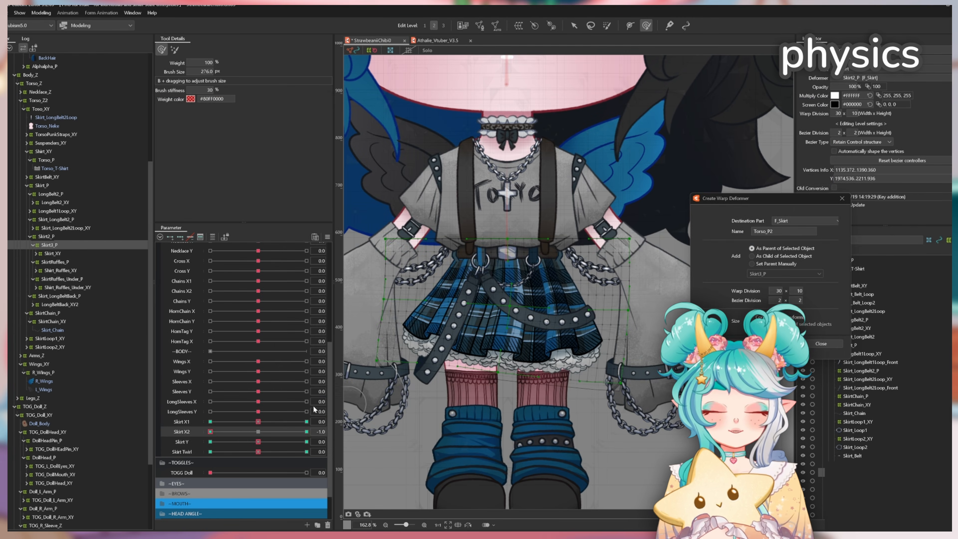